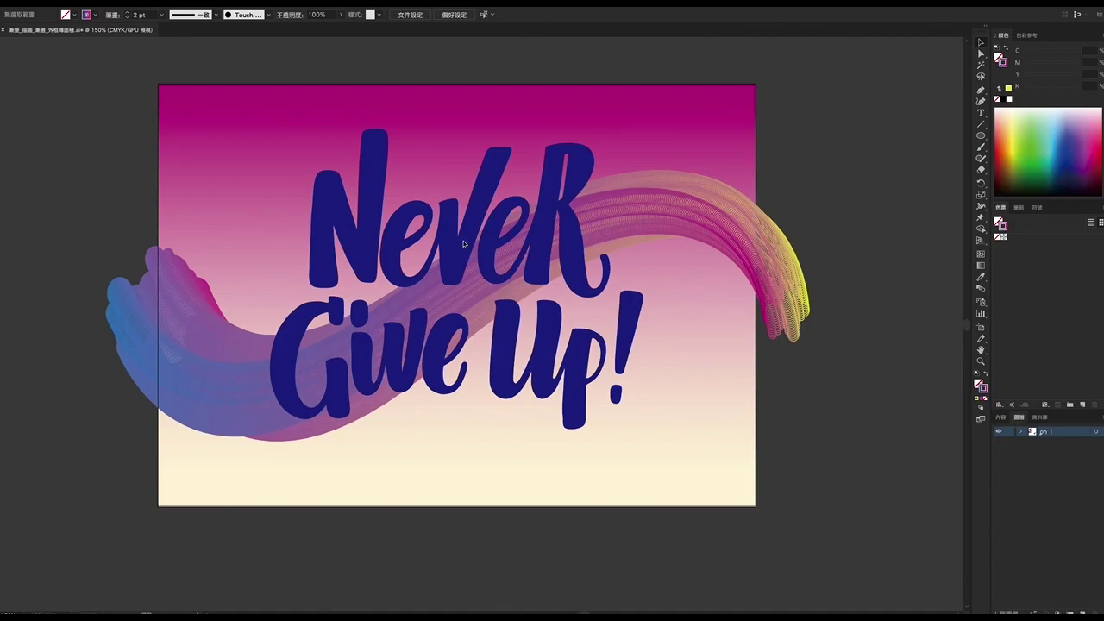
Zoom out from 150% to 16.67% to see the finished piece and the blend drafts
{"action": "scroll", "coordinate": [530, 289], "scroll_direction": "down", "scroll_amount": 6}
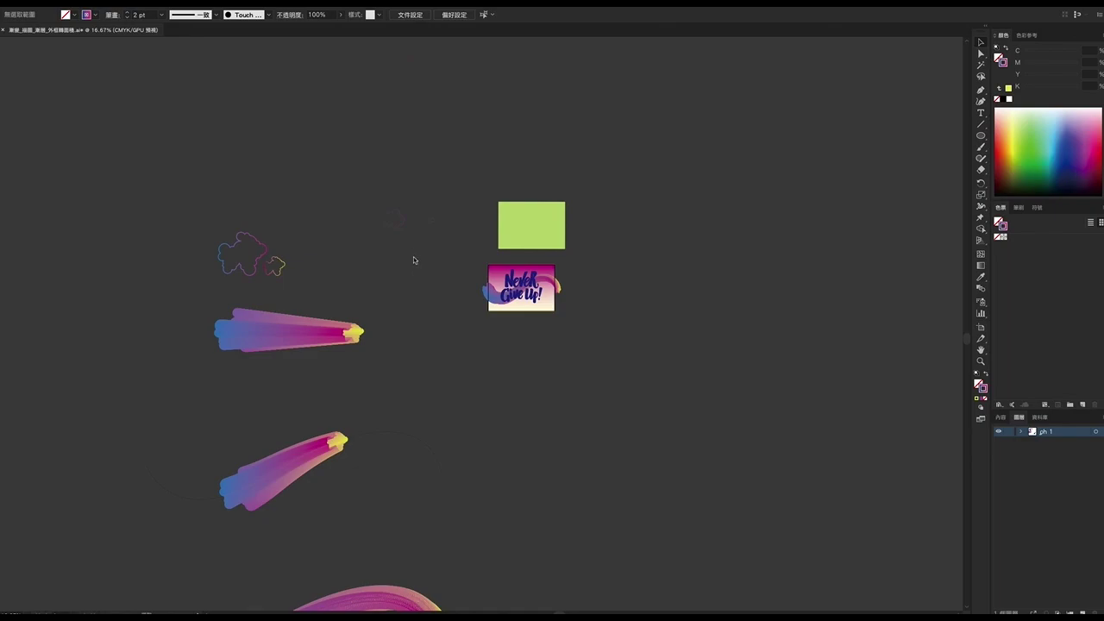
Draw five overlapping ellipses in a wide cluster below the large cloud
{"action": "scroll", "coordinate": [401, 233], "scroll_direction": "up", "scroll_amount": 5}
{"action": "scroll", "coordinate": [397, 222], "scroll_direction": "up", "scroll_amount": 3}
{"action": "scroll", "coordinate": [400, 221], "scroll_direction": "down", "scroll_amount": 2}
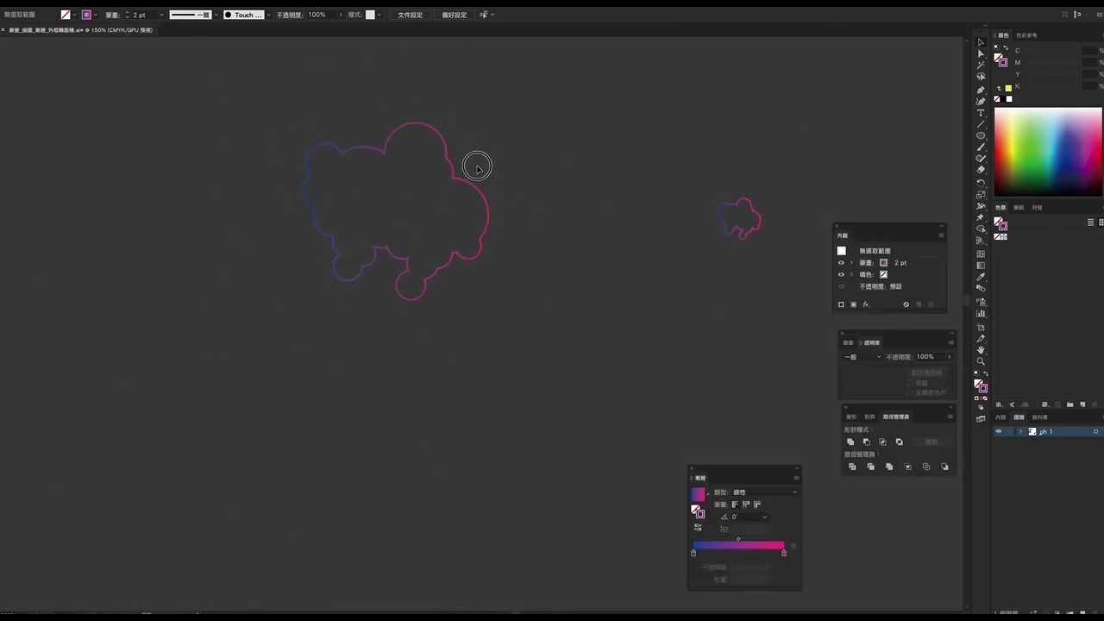
{"action": "left_click", "coordinate": [445, 182]}
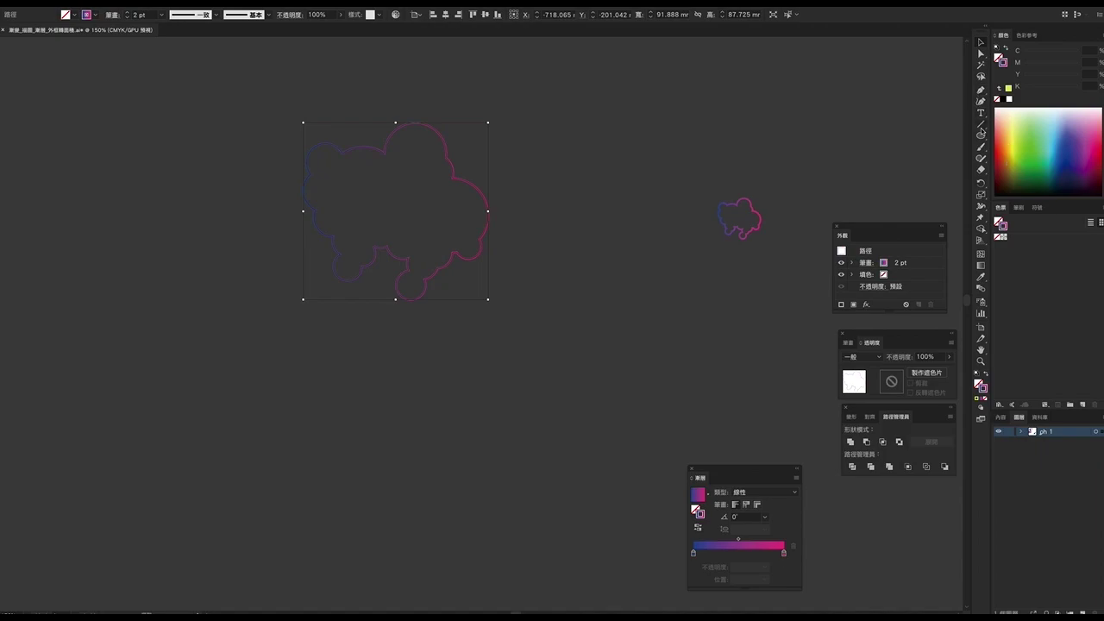
{"action": "left_click_drag", "start_coordinate": [981, 131], "coordinate": [1037, 159]}
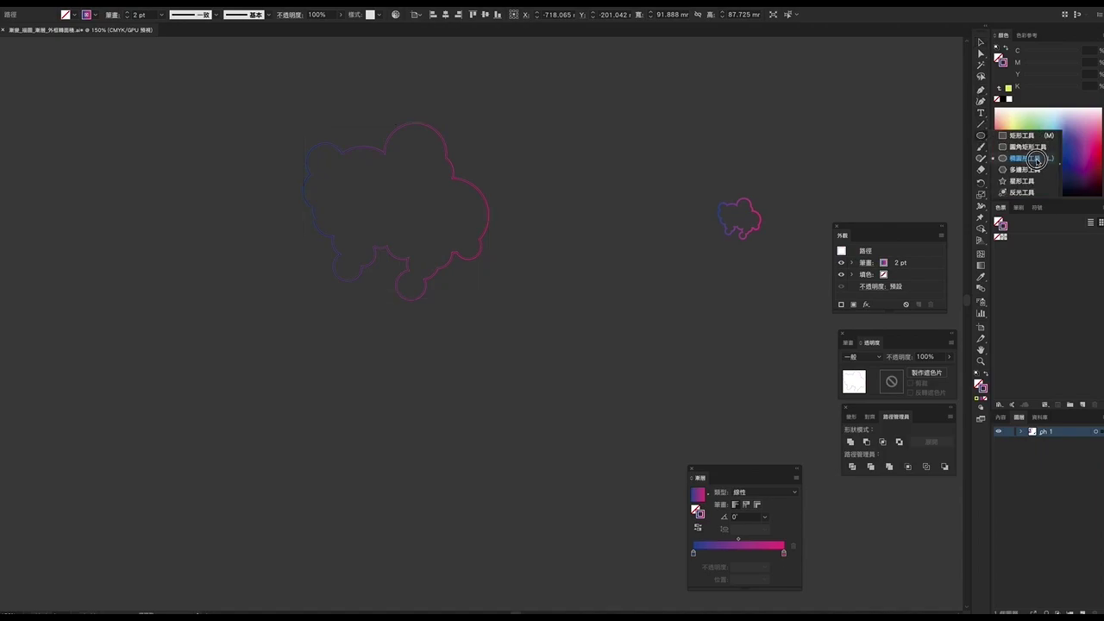
{"action": "left_click", "coordinate": [1038, 159]}
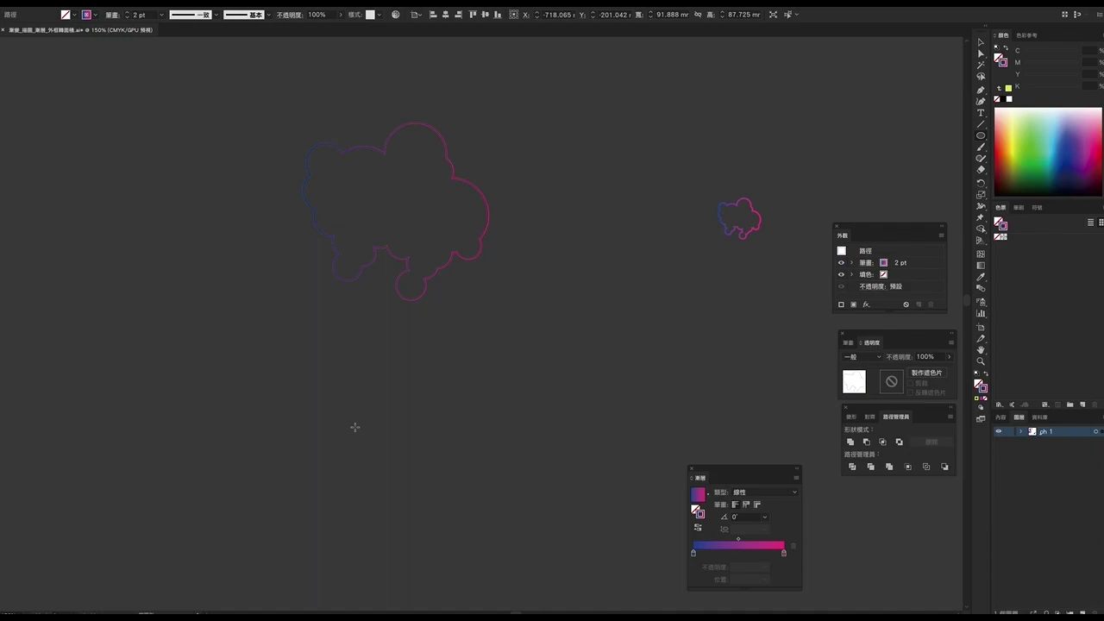
{"action": "left_click_drag", "start_coordinate": [336, 402], "coordinate": [392, 462]}
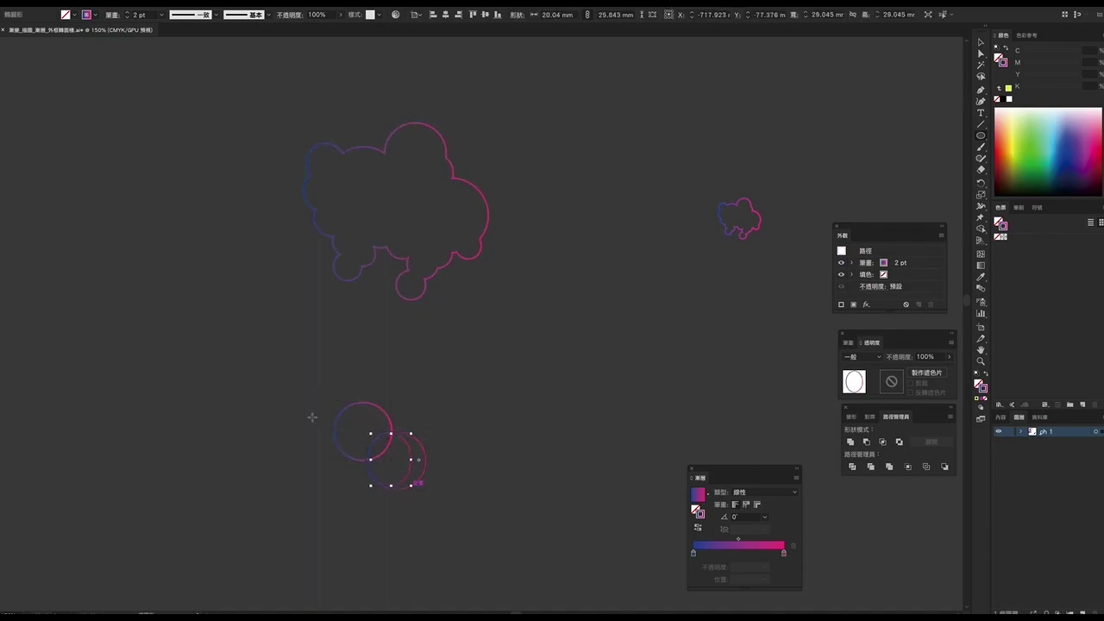
{"action": "mouse_move", "coordinate": [312, 417]}
{"action": "left_mouse_down"}
{"action": "mouse_move", "coordinate": [459, 447]}
{"action": "mouse_move", "coordinate": [505, 483]}
{"action": "left_mouse_up"}
{"action": "left_click_drag", "start_coordinate": [436, 441], "coordinate": [513, 539]}
{"action": "left_click_drag", "start_coordinate": [475, 480], "coordinate": [574, 572]}
{"action": "left_click_drag", "start_coordinate": [484, 427], "coordinate": [570, 515]}
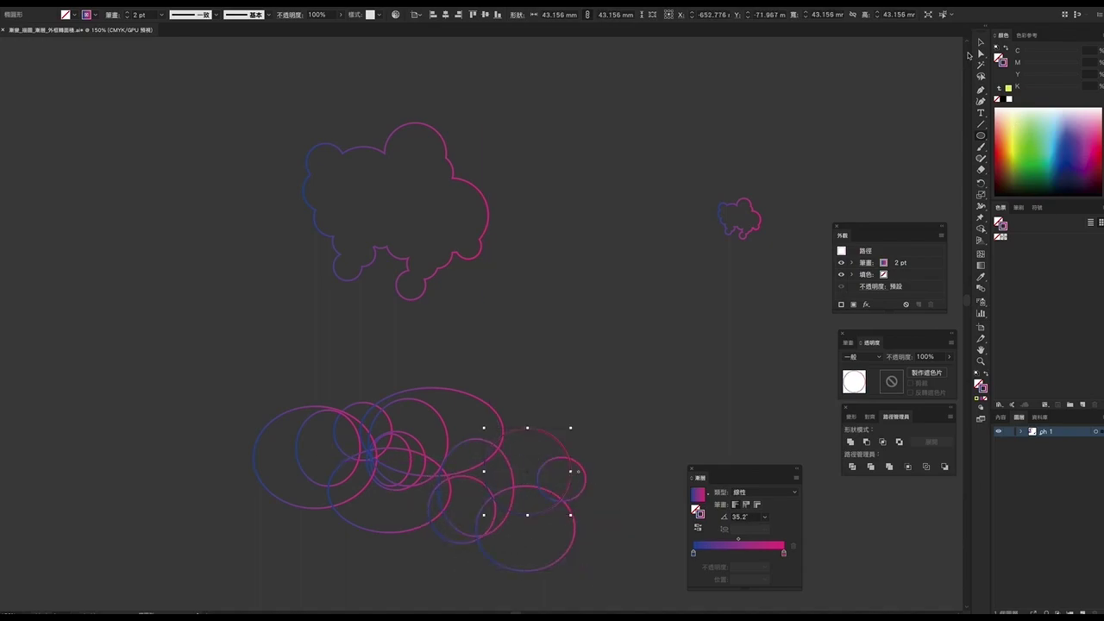
Unite the overlapping ellipses with Pathfinder into a single lower cloud outline
{"action": "left_click", "coordinate": [980, 42]}
{"action": "left_click_drag", "start_coordinate": [250, 372], "coordinate": [595, 578]}
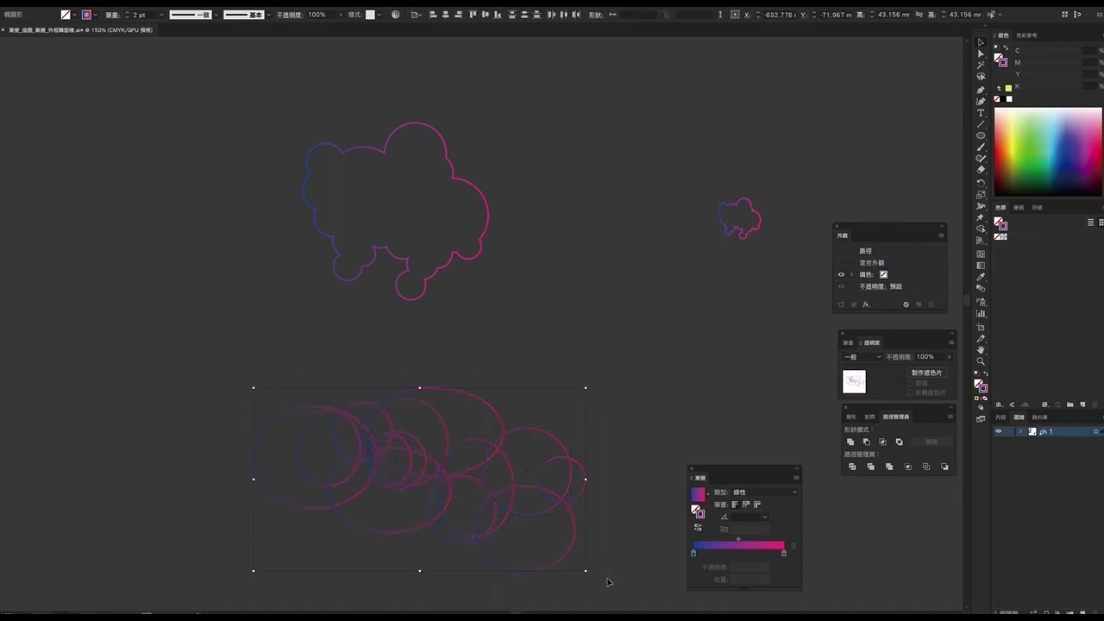
{"action": "left_click", "coordinate": [851, 442]}
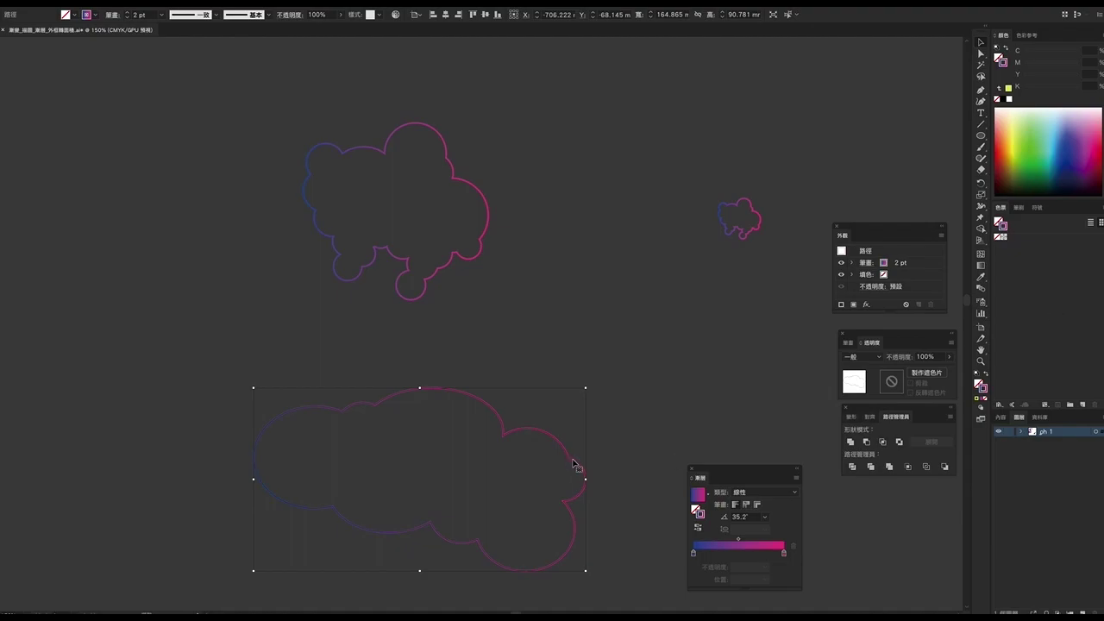
{"action": "left_click", "coordinate": [599, 440]}
{"action": "left_click", "coordinate": [586, 475]}
Delete the lower cloud, then blend the large cloud into the small one using 800 specified steps
{"action": "key", "text": "Delete"}
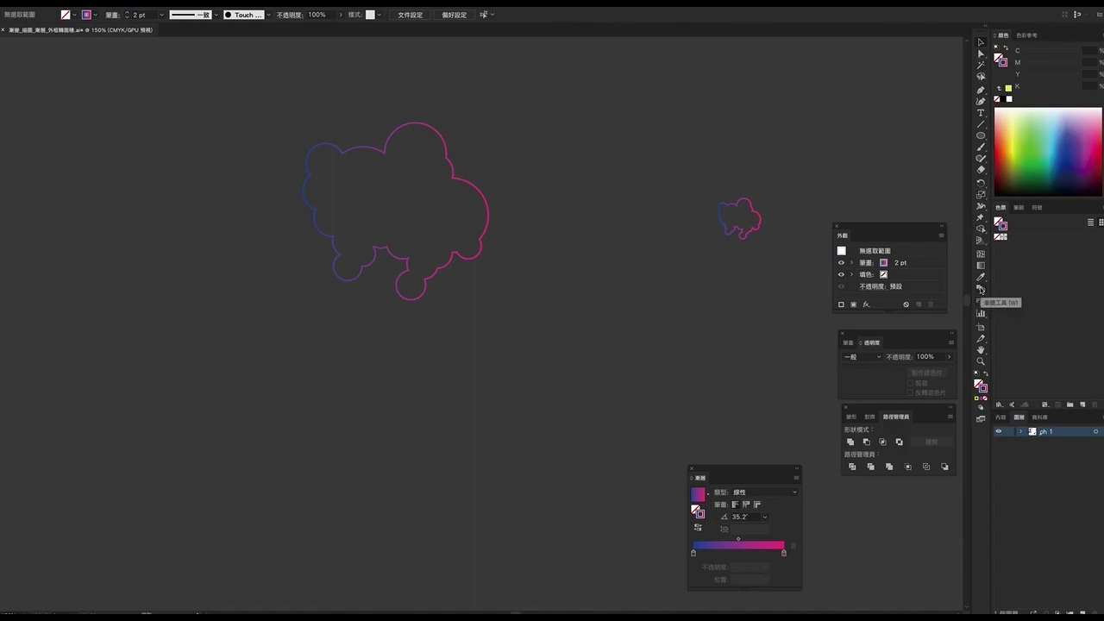
{"action": "left_click", "coordinate": [980, 290]}
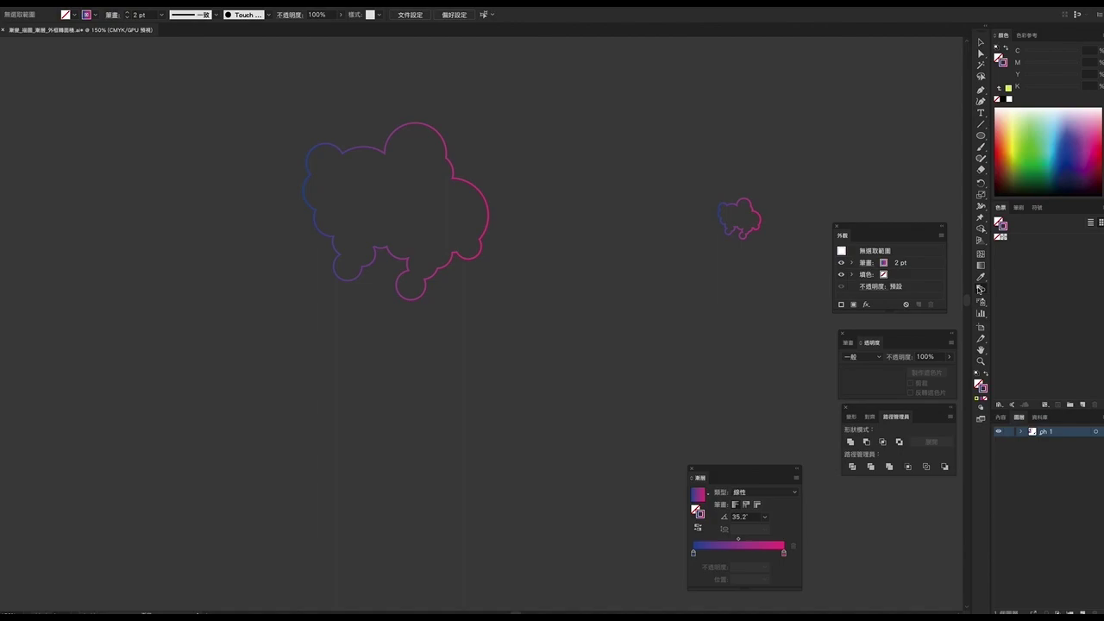
{"action": "double_click", "coordinate": [979, 290]}
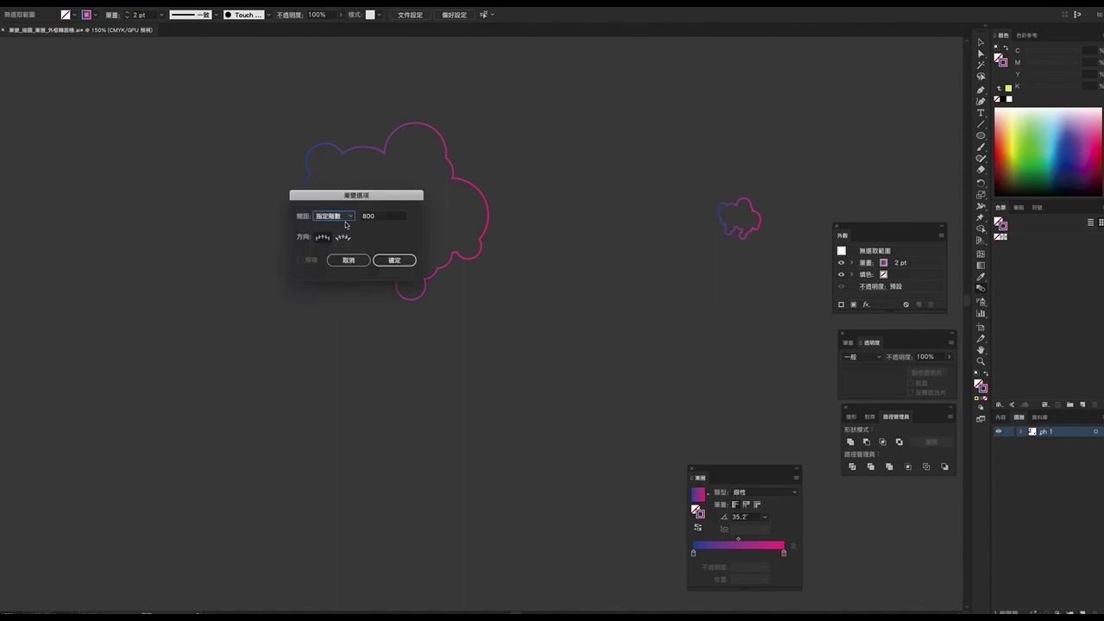
{"action": "left_click", "coordinate": [392, 260]}
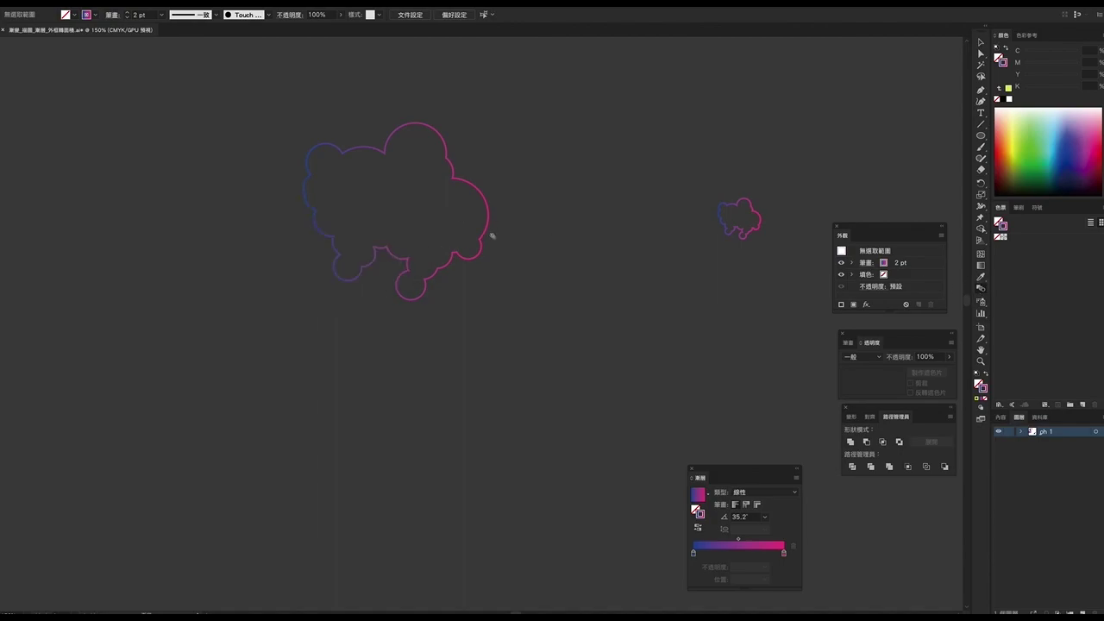
{"action": "left_click", "coordinate": [487, 235]}
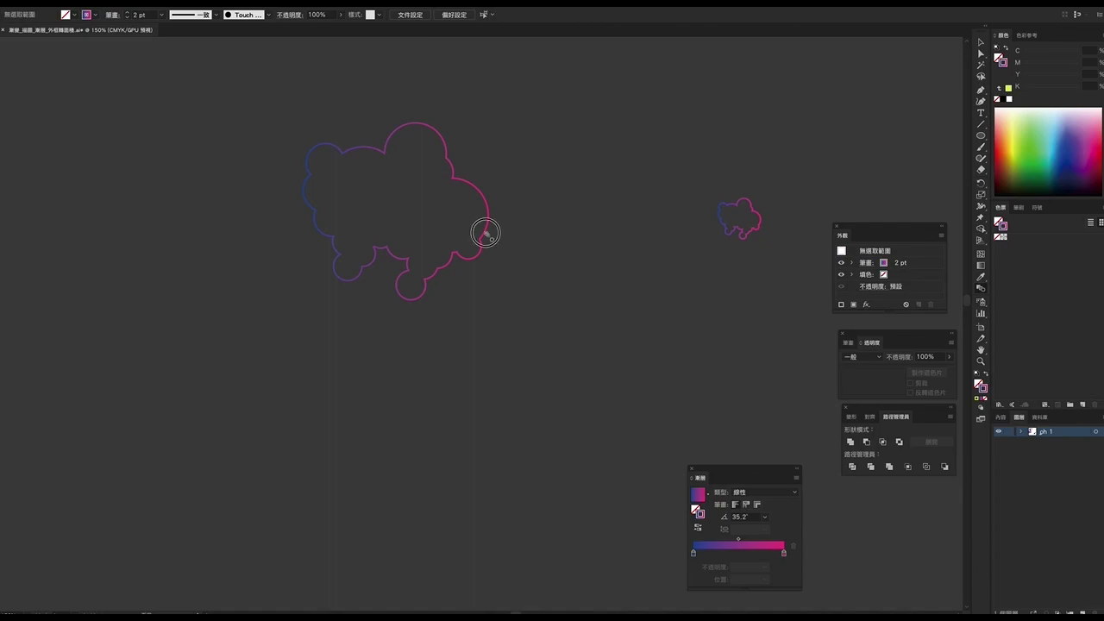
{"action": "left_click", "coordinate": [728, 231]}
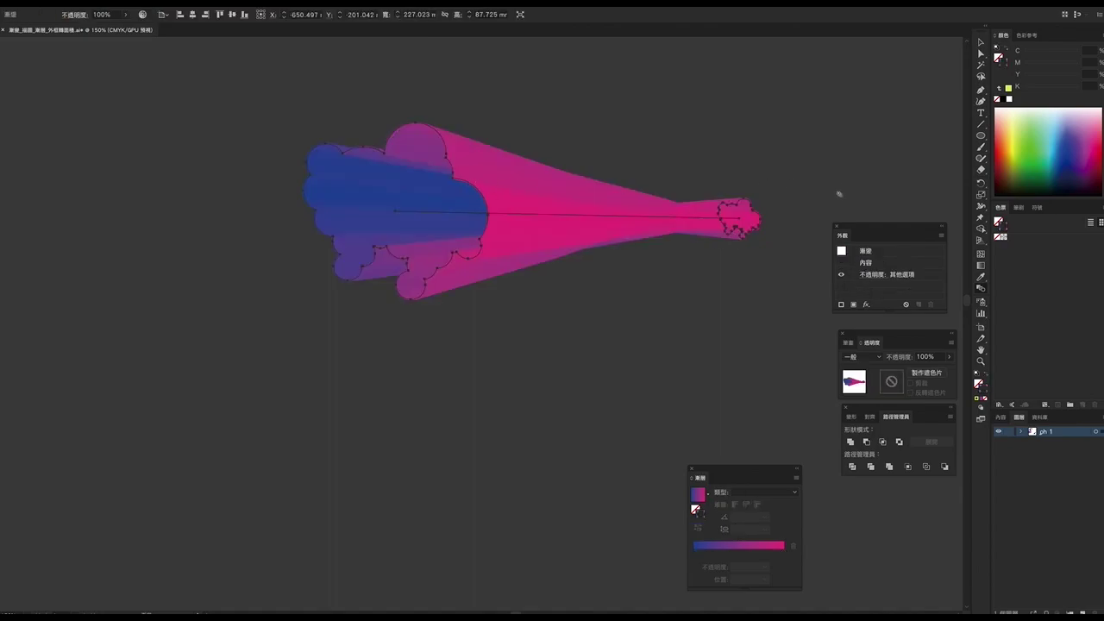
{"action": "left_click", "coordinate": [981, 42]}
Draw a wavy S-curve path above the cloud blend with the Pen tool
{"action": "scroll", "coordinate": [588, 328], "scroll_direction": "up", "scroll_amount": 4}
{"action": "scroll", "coordinate": [589, 328], "scroll_direction": "down", "scroll_amount": 10}
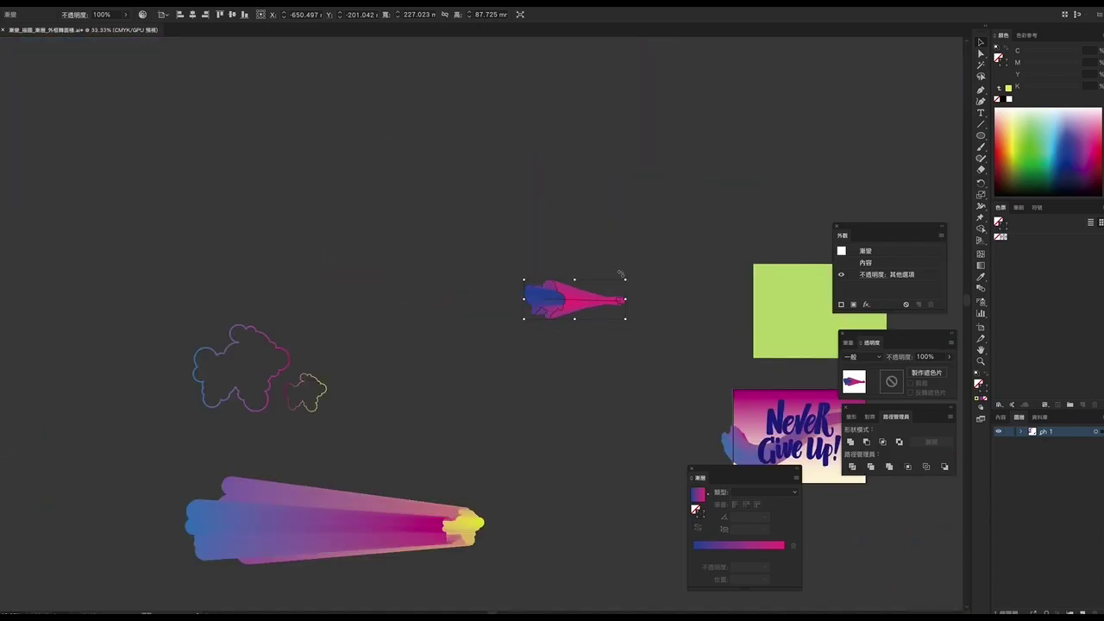
{"action": "left_click", "coordinate": [583, 274]}
{"action": "key", "text": "ctrl+z"}
{"action": "left_click", "coordinate": [980, 89]}
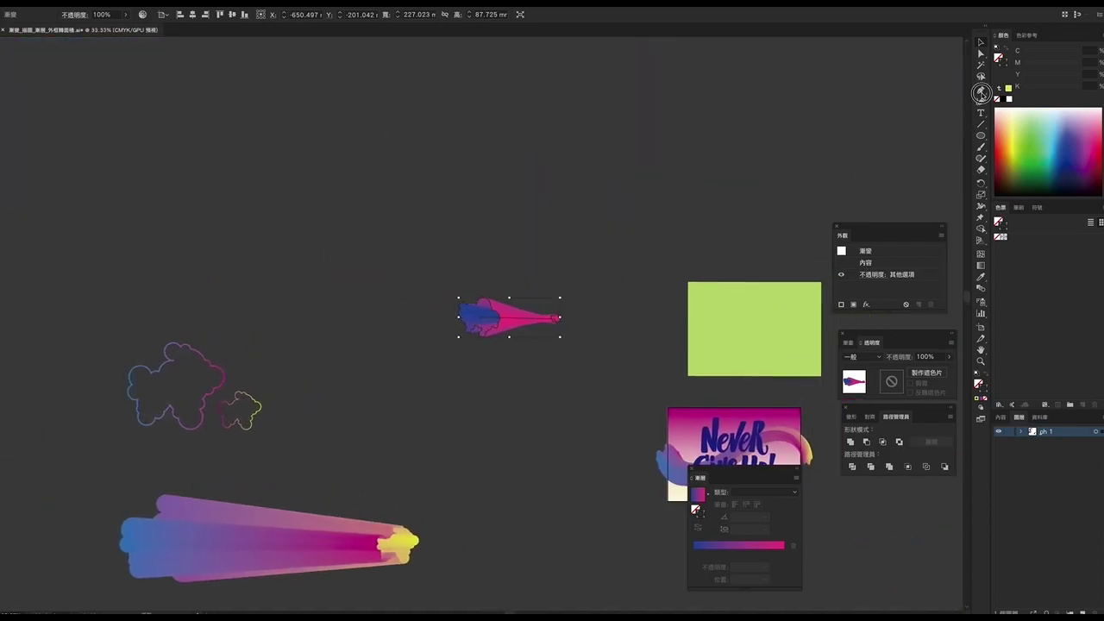
{"action": "left_click", "coordinate": [391, 183]}
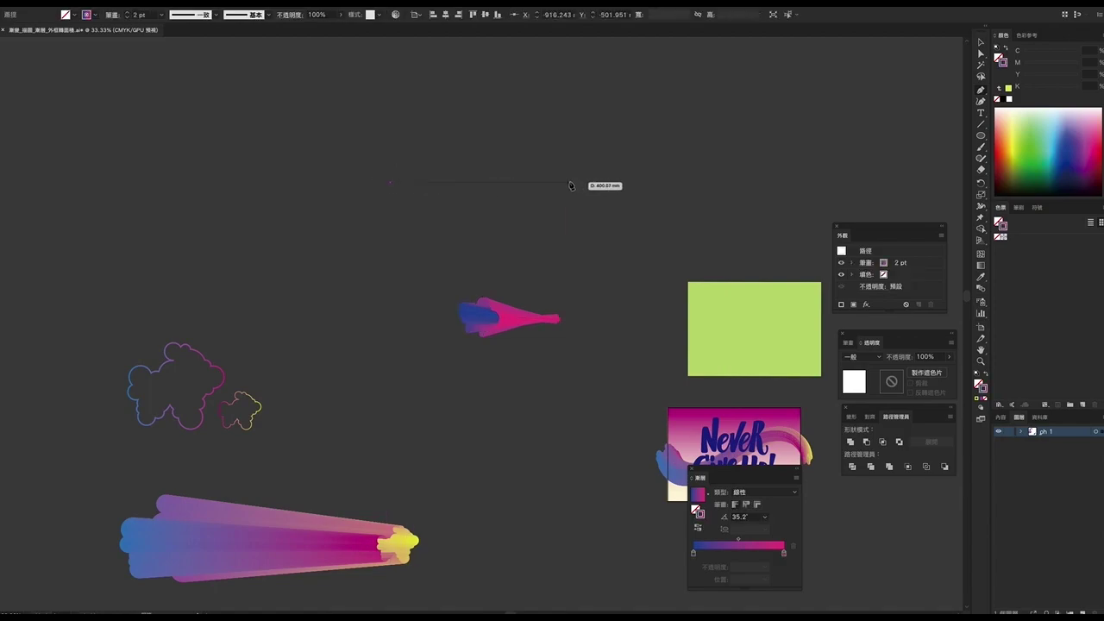
{"action": "left_click_drag", "start_coordinate": [582, 182], "coordinate": [636, 165]}
{"action": "left_click_drag", "start_coordinate": [635, 165], "coordinate": [716, 64]}
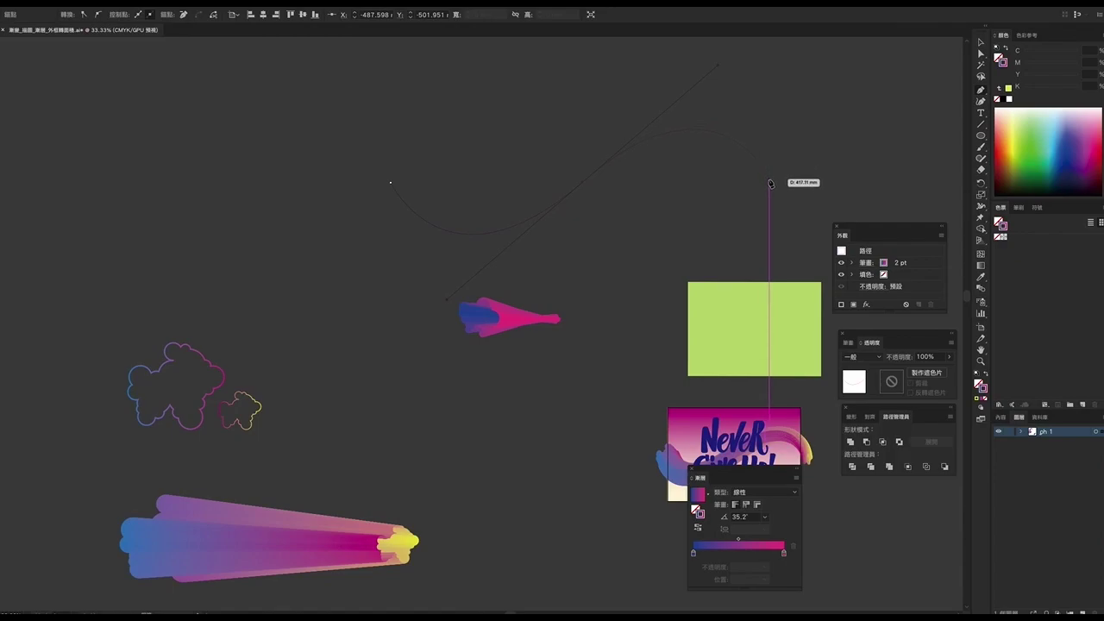
{"action": "left_click", "coordinate": [763, 173]}
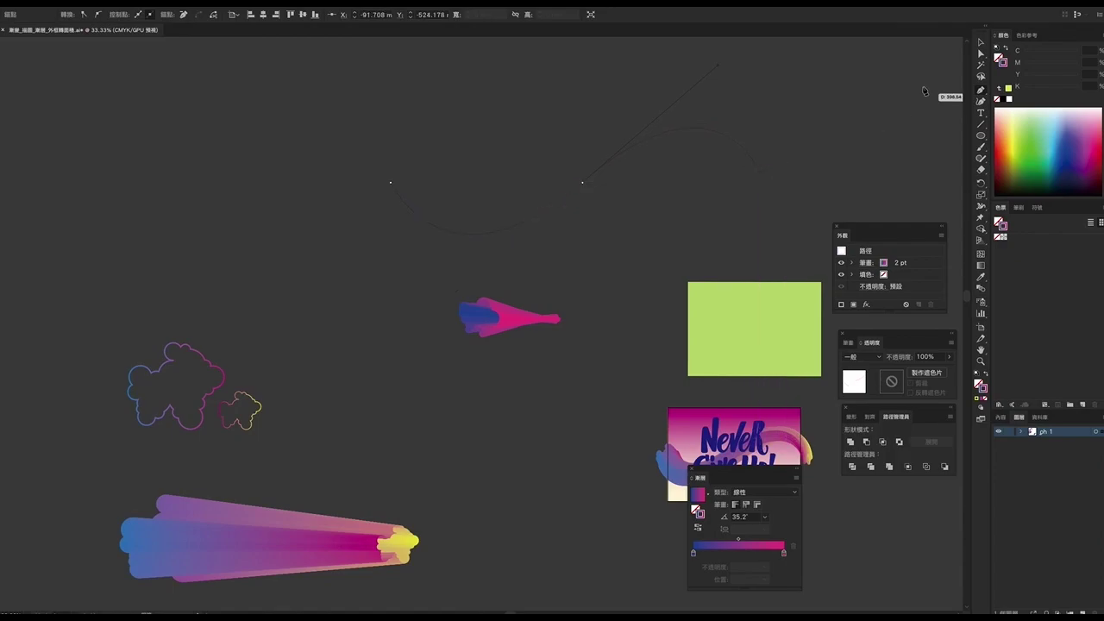
{"action": "left_click", "coordinate": [982, 44]}
Select the curve with the blend and apply Object > Blend > Replace Spine
{"action": "left_click", "coordinate": [610, 247]}
{"action": "left_click", "coordinate": [517, 302]}
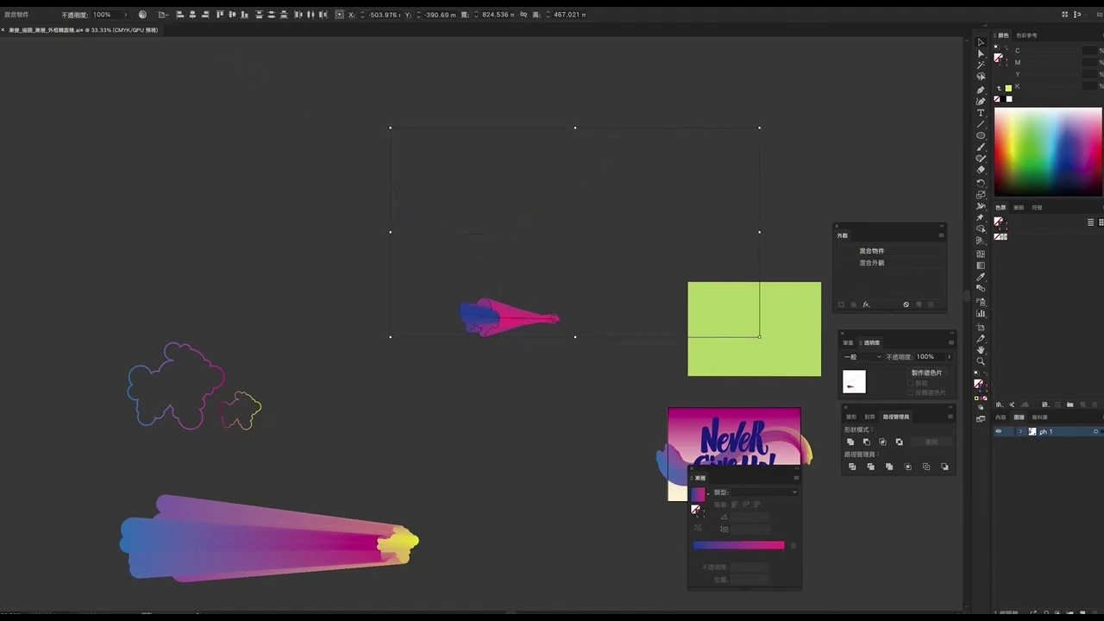
{"action": "left_click", "coordinate": [131, 1]}
{"action": "mouse_move", "coordinate": [138, 213]}
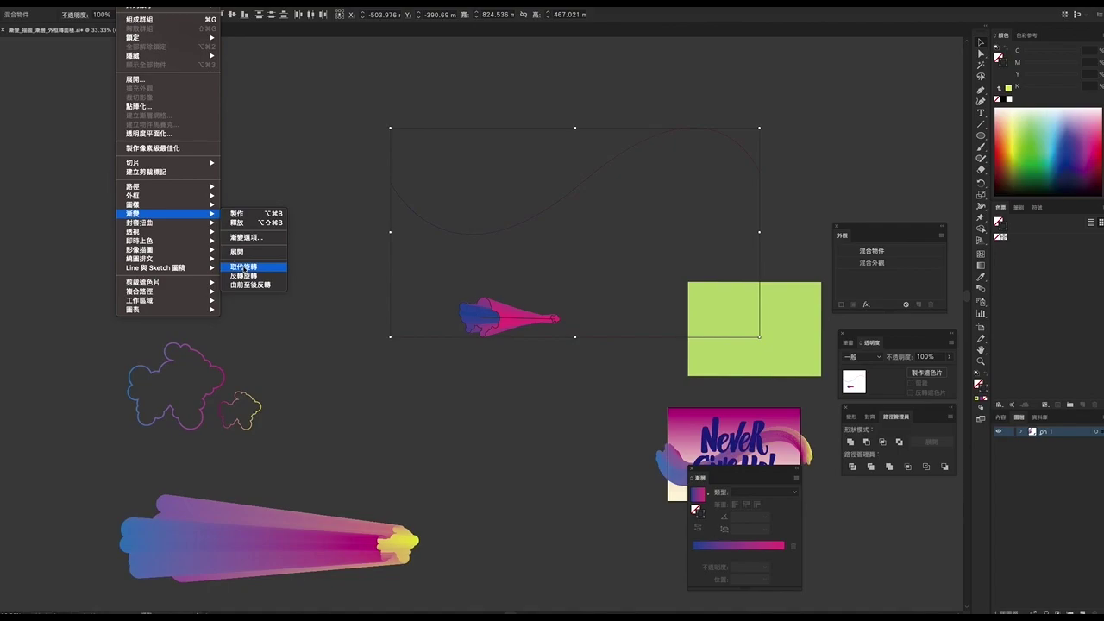
{"action": "left_click", "coordinate": [245, 267]}
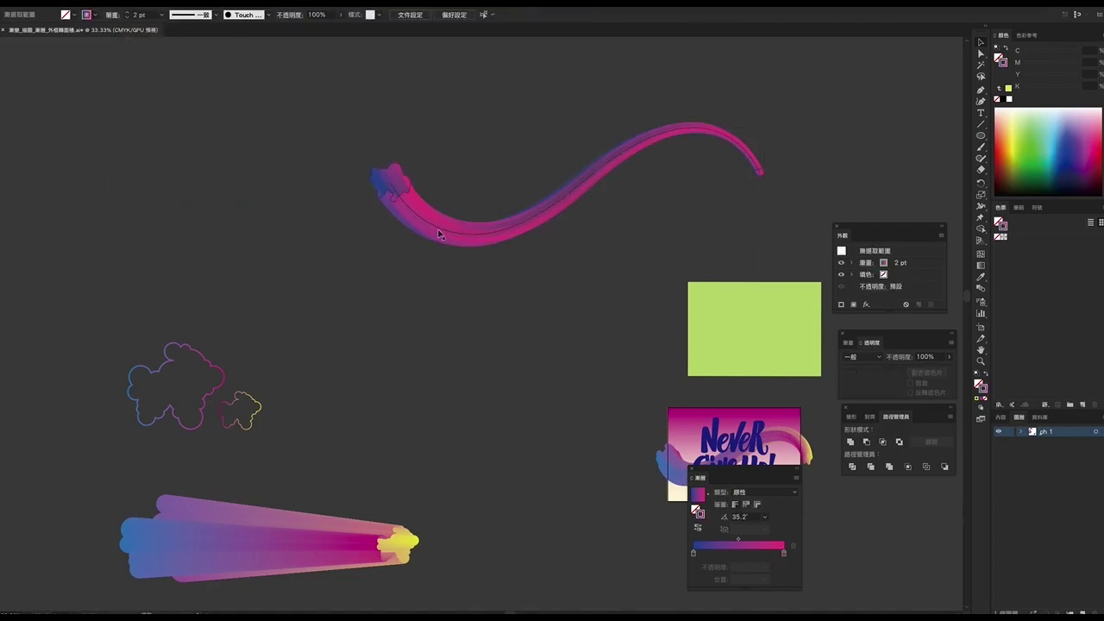
Duplicate the swoosh below-left and apply Reverse Spine to the copy
{"action": "left_click", "coordinate": [764, 179]}
{"action": "left_click_drag", "start_coordinate": [538, 120], "coordinate": [621, 216]}
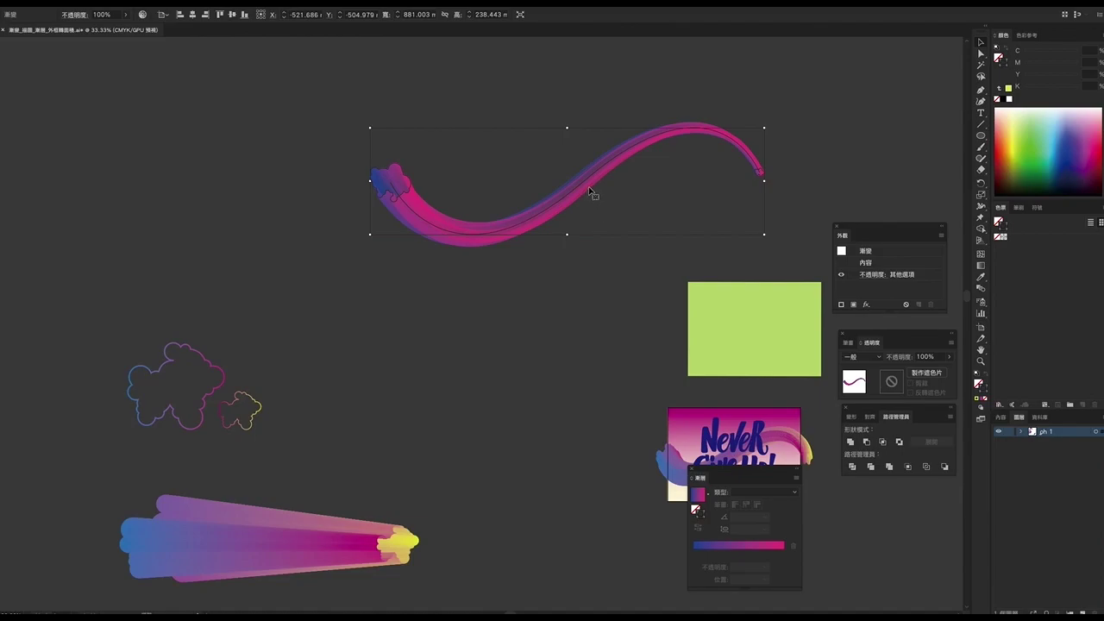
{"action": "left_click_drag", "start_coordinate": [589, 182], "coordinate": [544, 272]}
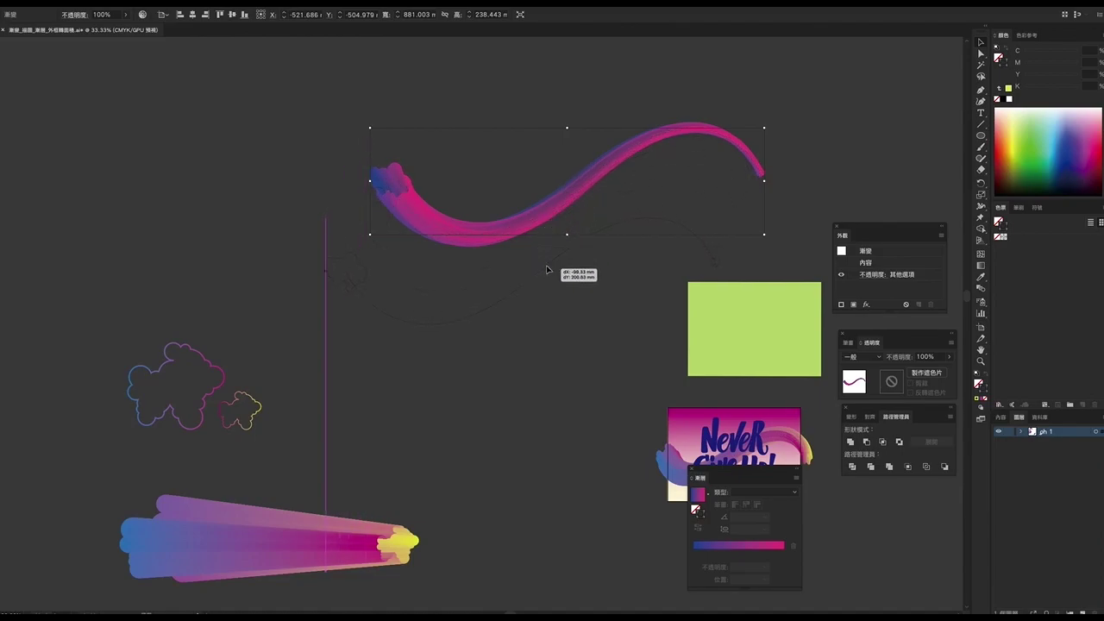
{"action": "left_click", "coordinate": [134, 2]}
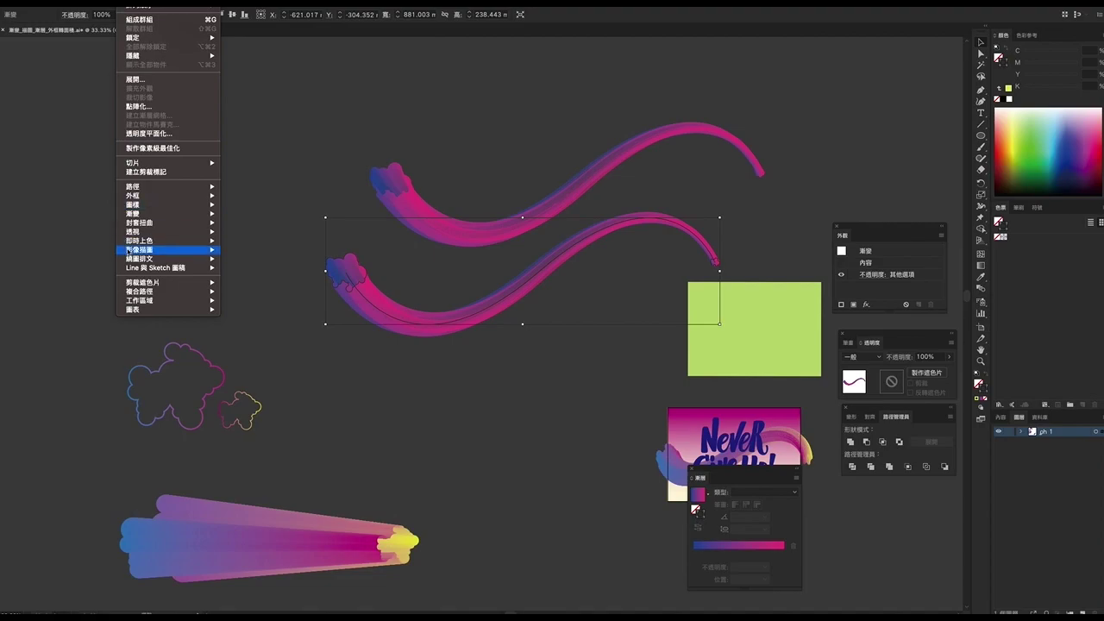
{"action": "mouse_move", "coordinate": [133, 213]}
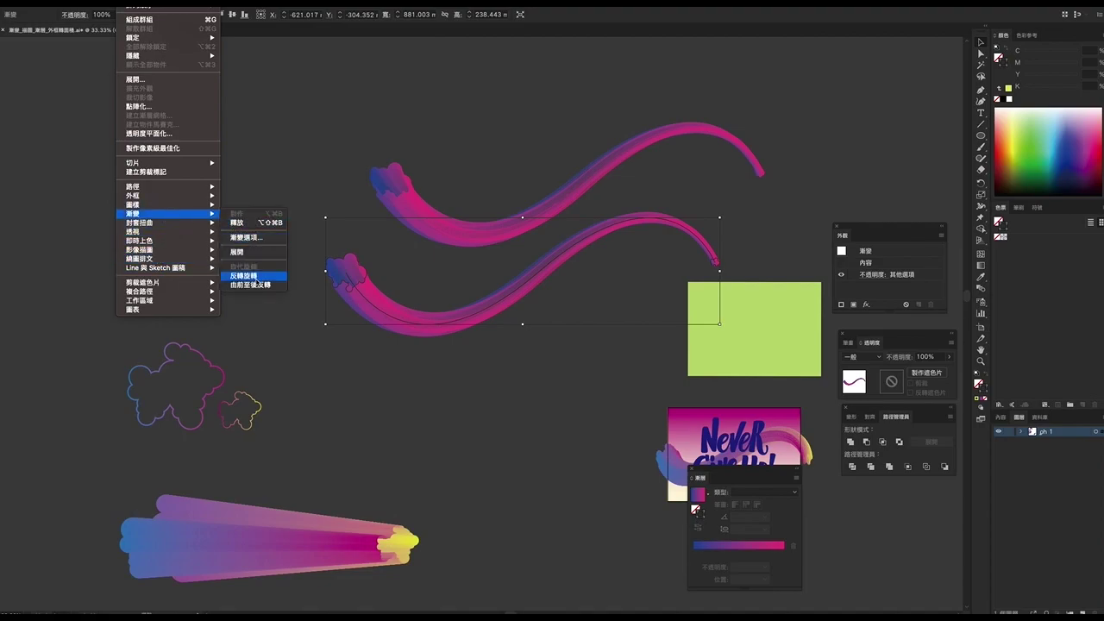
{"action": "left_click", "coordinate": [255, 277]}
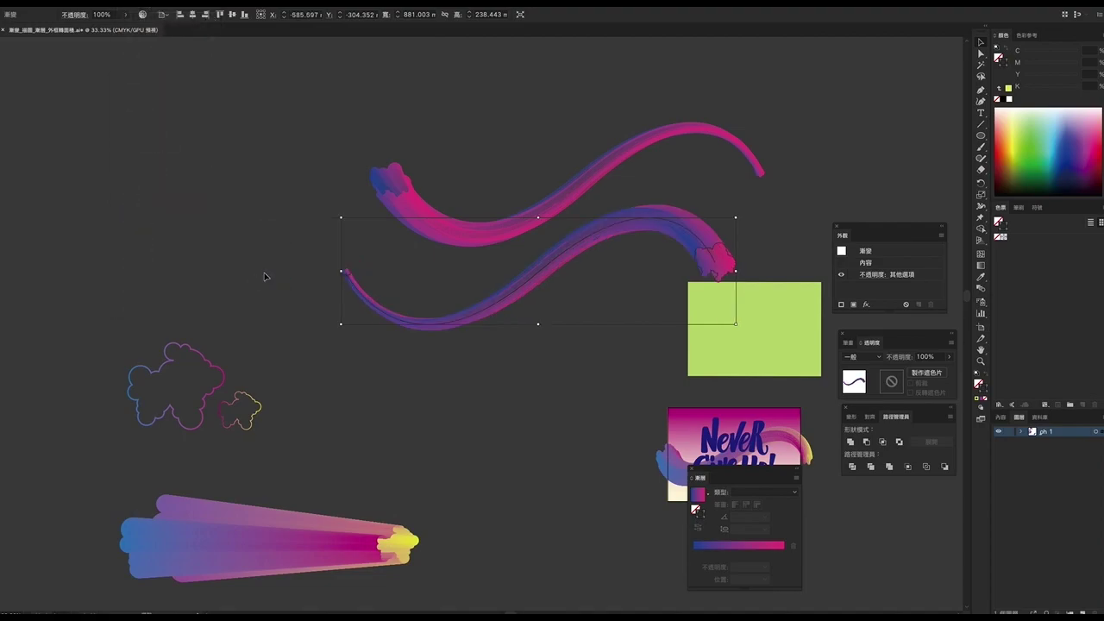
{"action": "left_click", "coordinate": [417, 389]}
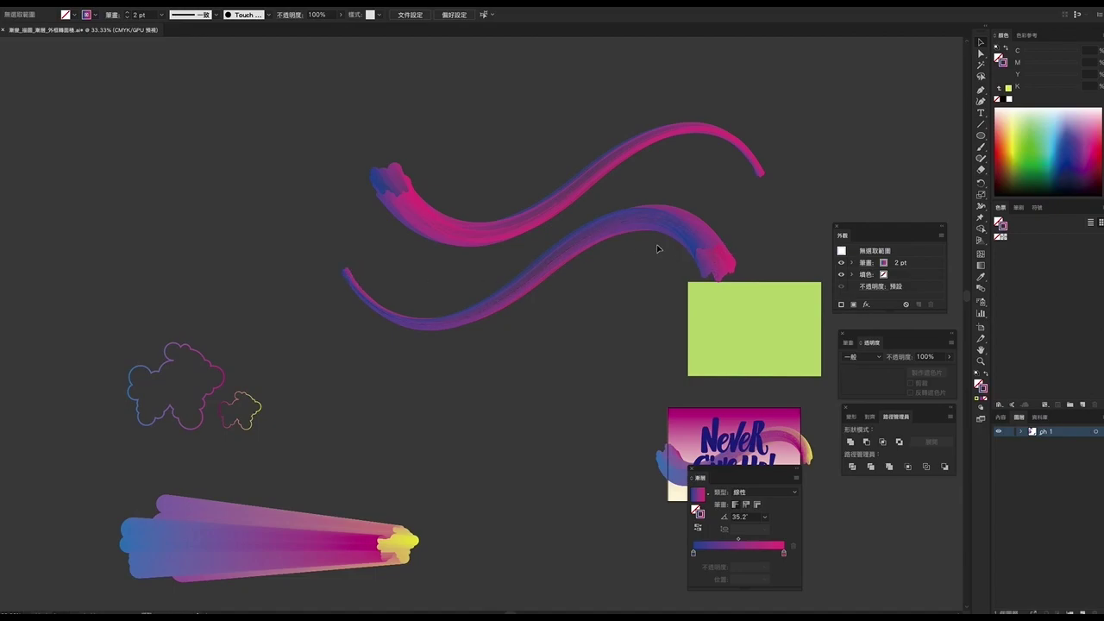
Place another copy further down and apply Reverse Front to Back to it
{"action": "left_click", "coordinate": [517, 312]}
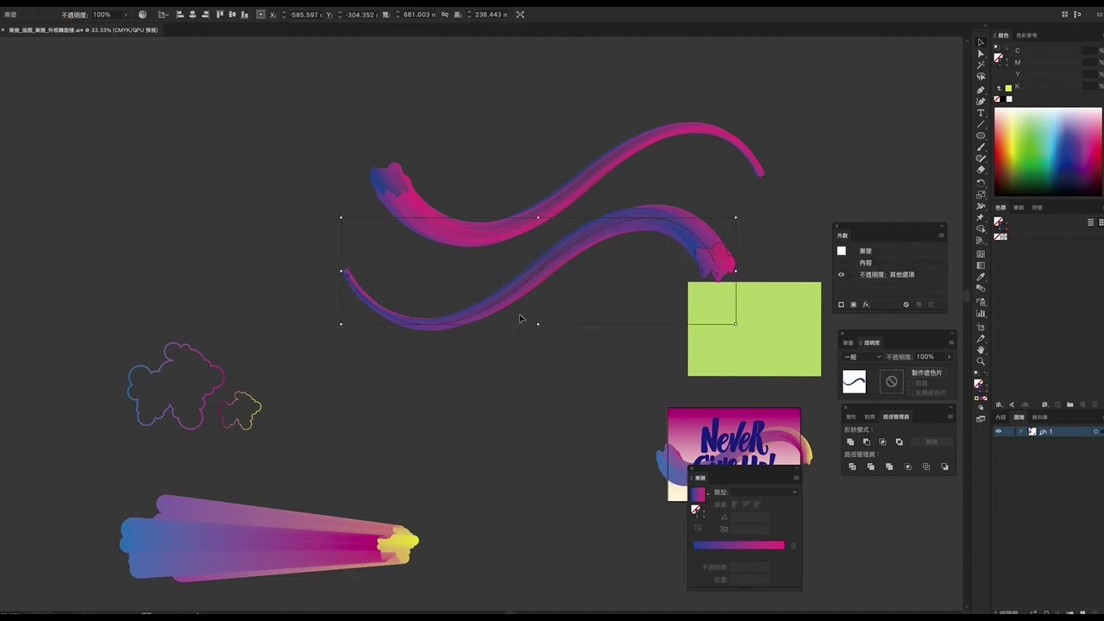
{"action": "left_click_drag", "start_coordinate": [512, 299], "coordinate": [486, 394]}
{"action": "left_click", "coordinate": [130, 2]}
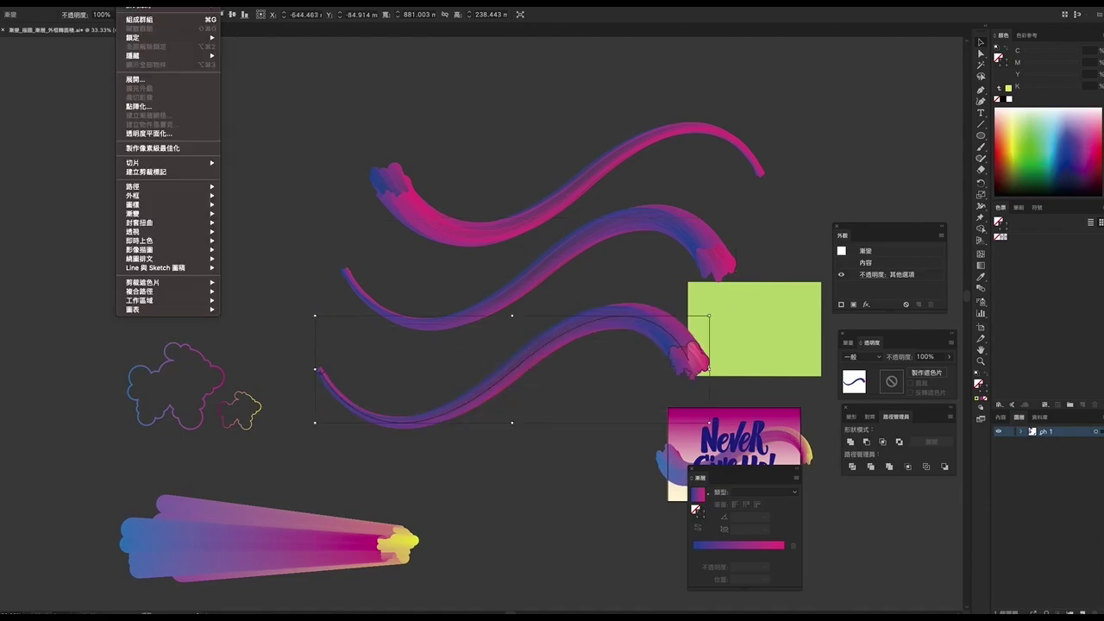
{"action": "key", "text": "Escape"}
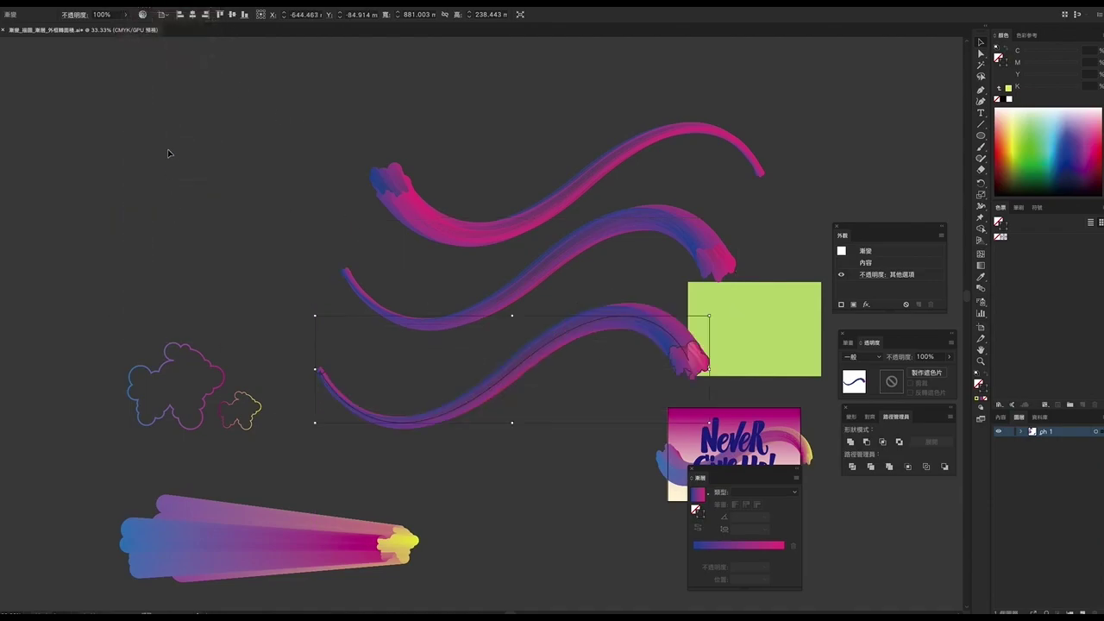
{"action": "left_click", "coordinate": [129, 3]}
{"action": "mouse_move", "coordinate": [133, 213]}
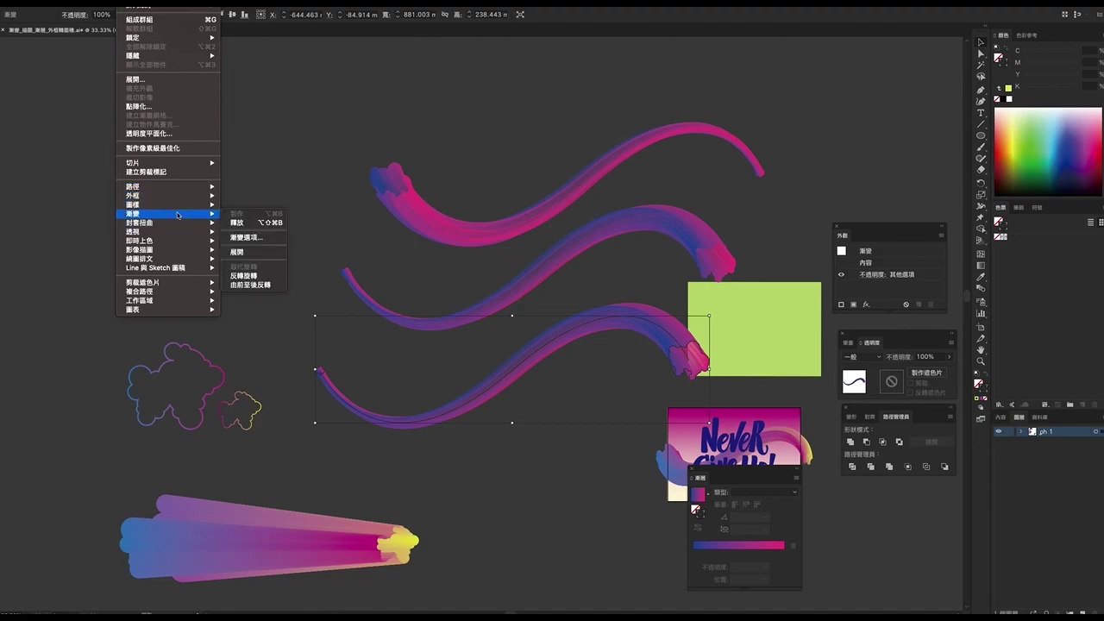
{"action": "left_click", "coordinate": [250, 286]}
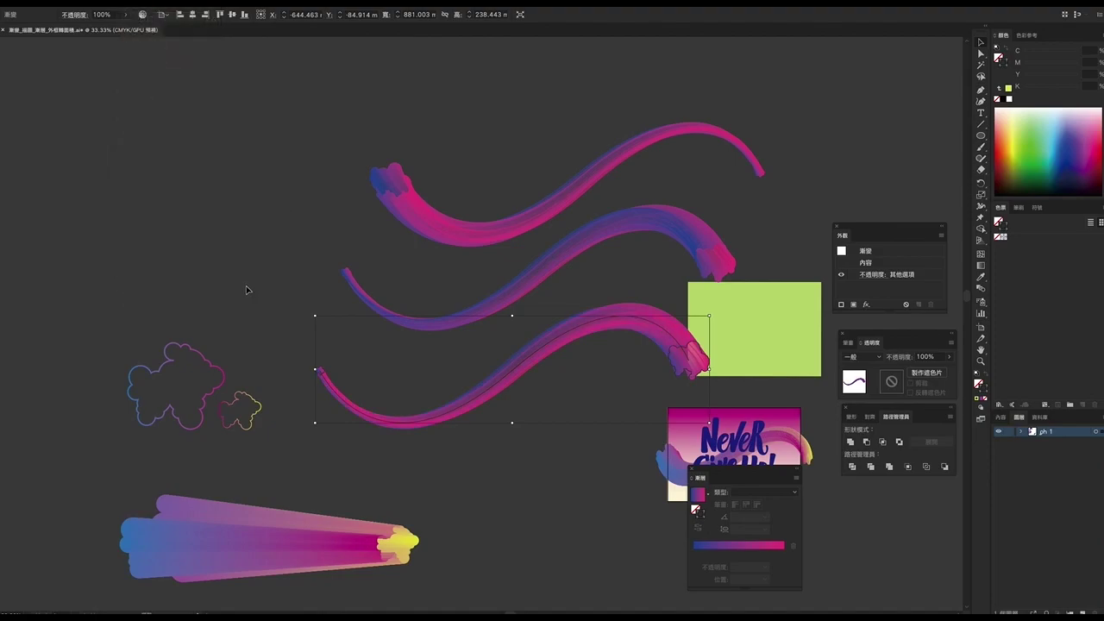
Delete the two lower test swoosh copies
{"action": "left_click", "coordinate": [604, 403]}
{"action": "left_click", "coordinate": [625, 327]}
{"action": "left_click", "coordinate": [569, 255], "text": "shift"}
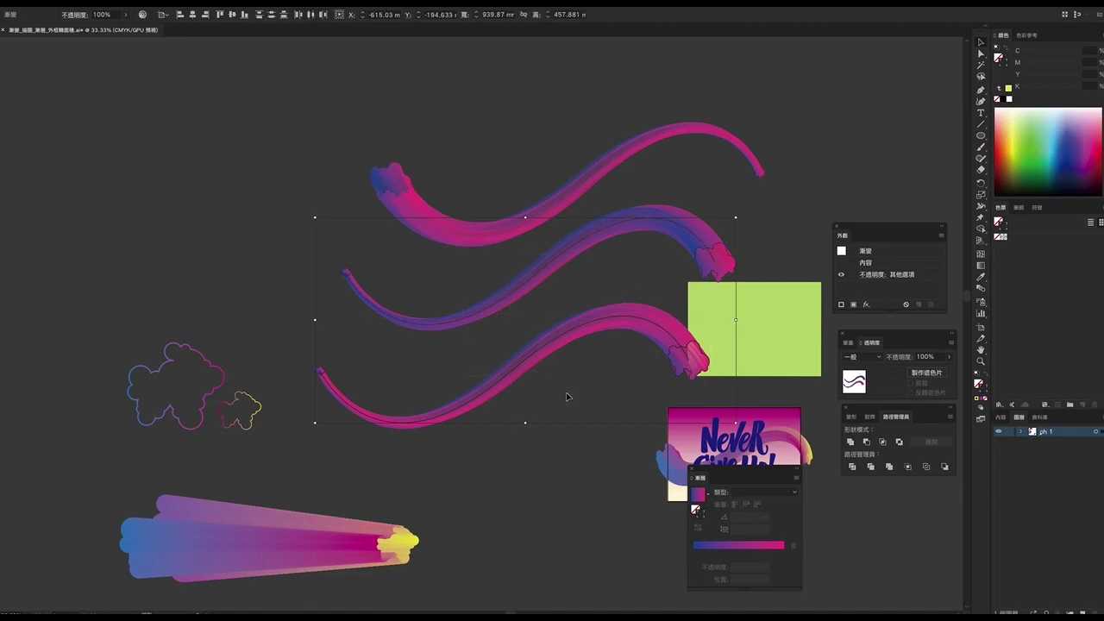
{"action": "key", "text": "Delete"}
Recentre the view and nudge the swoosh stroke down-left
{"action": "key", "text": "b"}
{"action": "left_click_drag", "start_coordinate": [584, 374], "coordinate": [466, 370]}
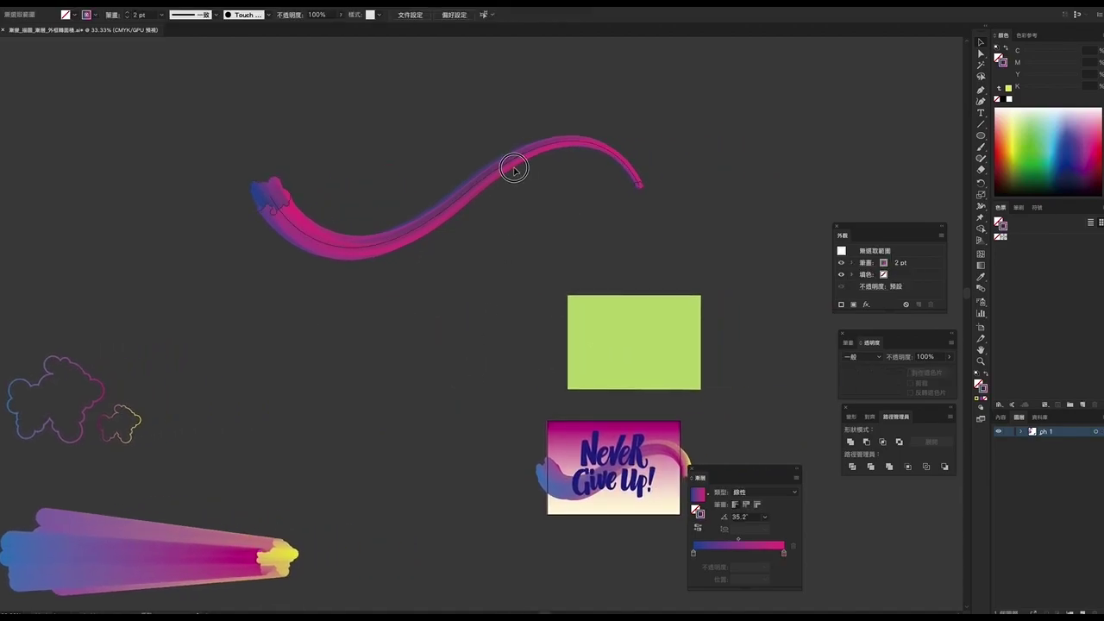
{"action": "key", "text": "v"}
{"action": "left_click_drag", "start_coordinate": [514, 168], "coordinate": [479, 222]}
Select the green rectangle, open the Gradient panel beside the artwork, and make Fill active
{"action": "left_click", "coordinate": [641, 365]}
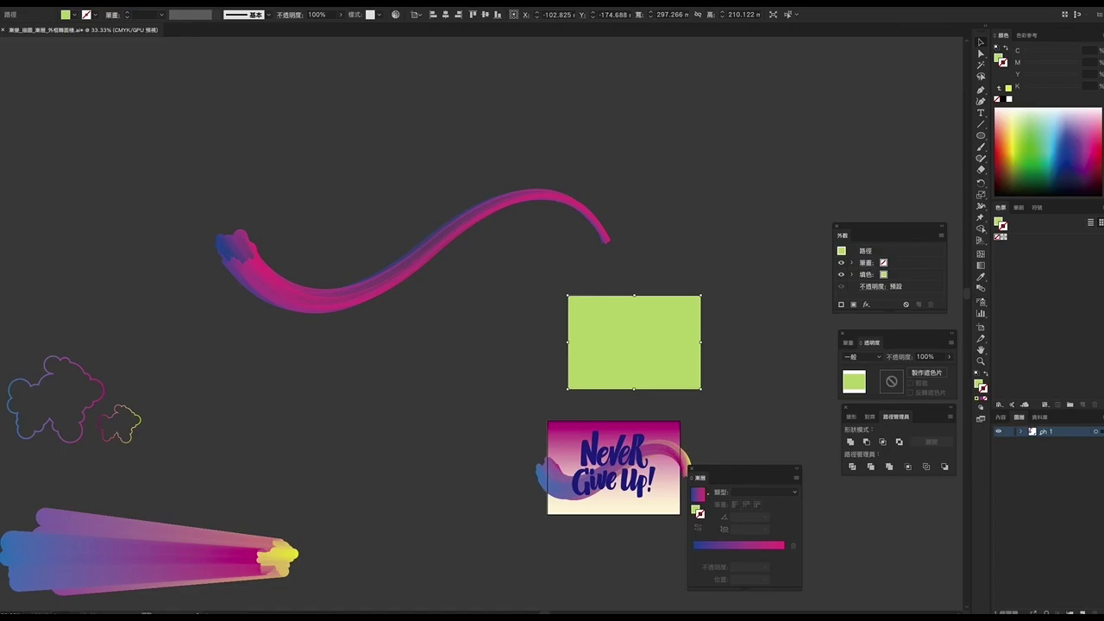
{"action": "left_click", "coordinate": [242, 2]}
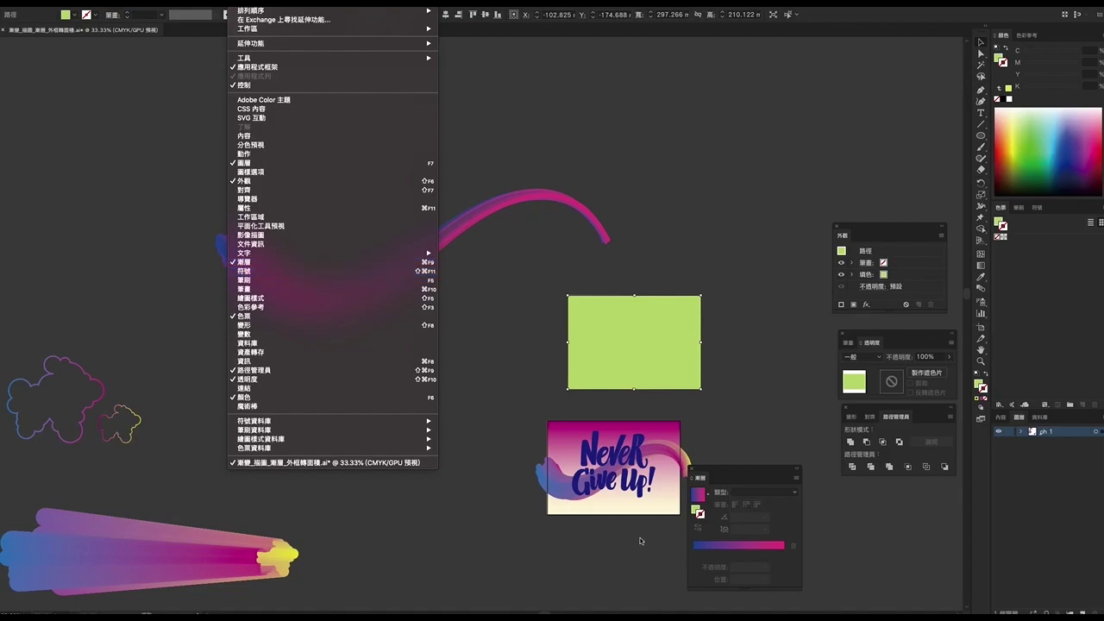
{"action": "left_click", "coordinate": [764, 478]}
{"action": "left_click_drag", "start_coordinate": [751, 472], "coordinate": [764, 421]}
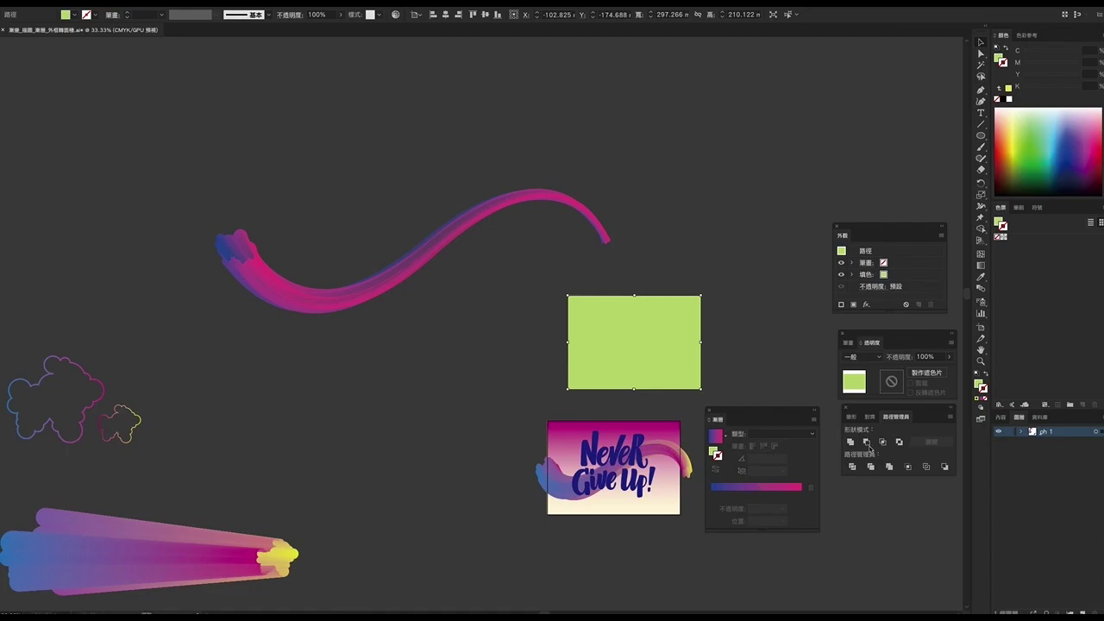
{"action": "left_click", "coordinate": [979, 385]}
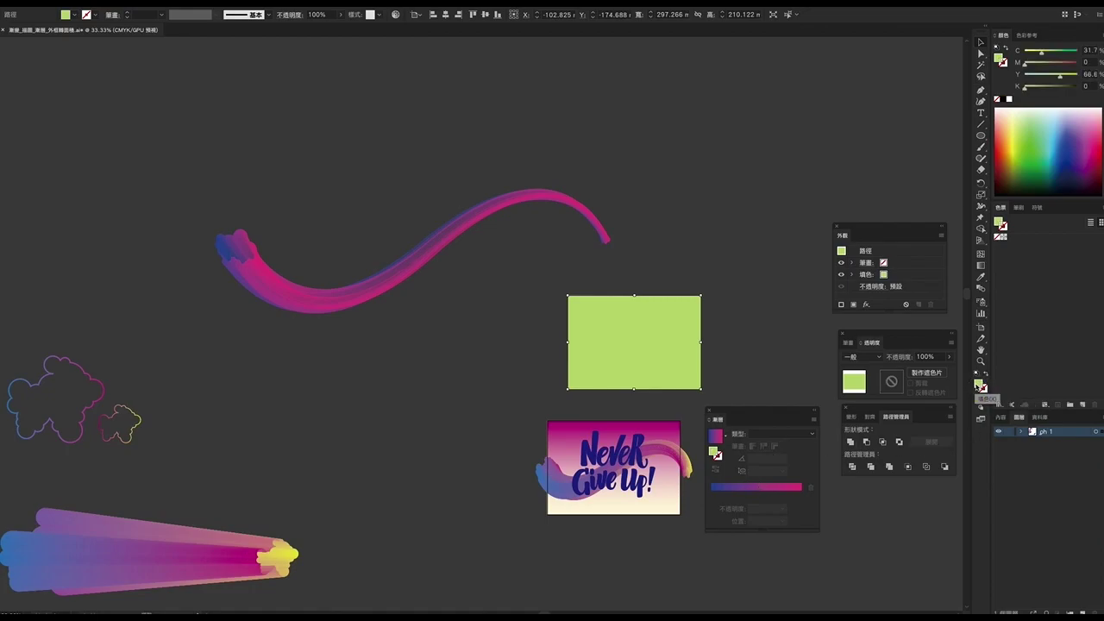
Give the rectangle a blue-to-magenta gradient fill and add a blue middle stop
{"action": "left_click", "coordinate": [795, 487]}
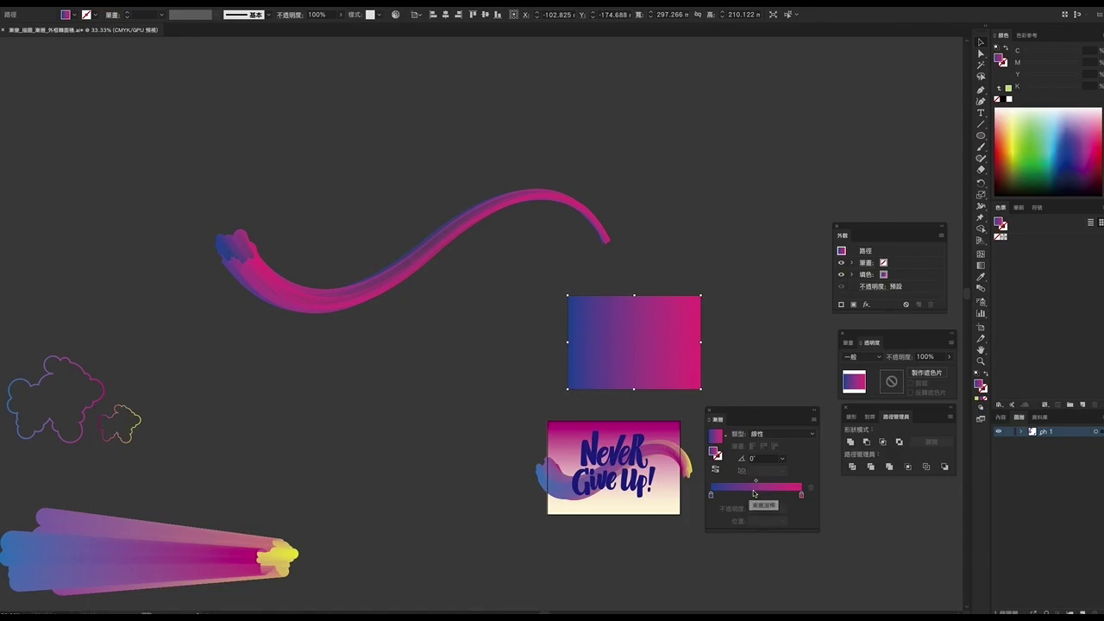
{"action": "left_click", "coordinate": [740, 495]}
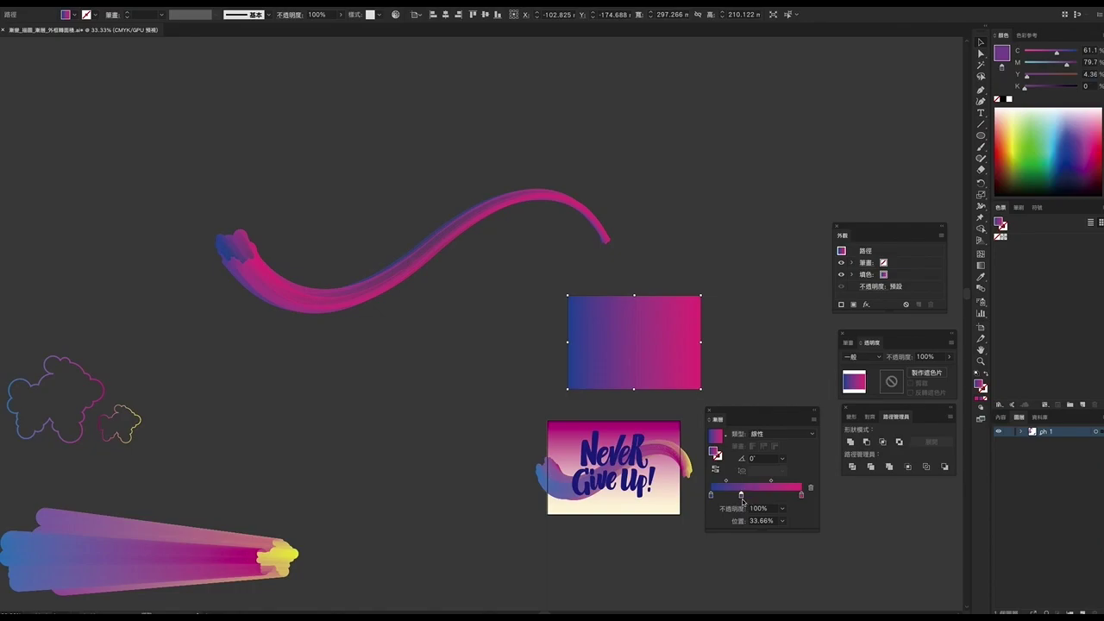
{"action": "double_click", "coordinate": [741, 495]}
{"action": "left_click", "coordinate": [747, 585]}
{"action": "left_click", "coordinate": [770, 503]}
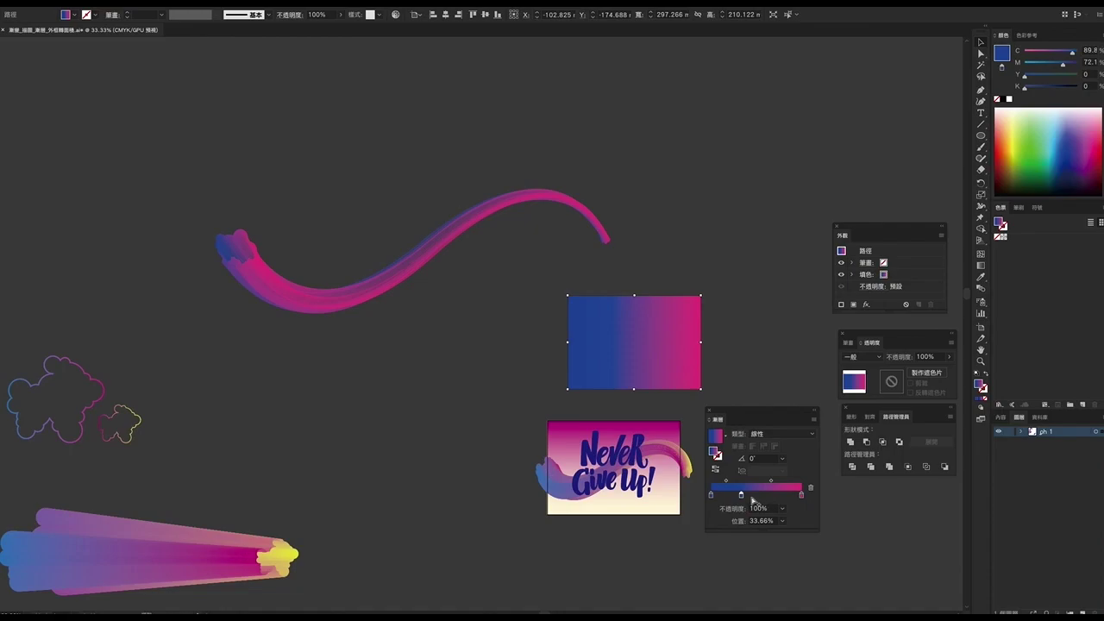
Remove the blue middle stop and change the gradient type to Radial
{"action": "left_click_drag", "start_coordinate": [741, 495], "coordinate": [711, 494]}
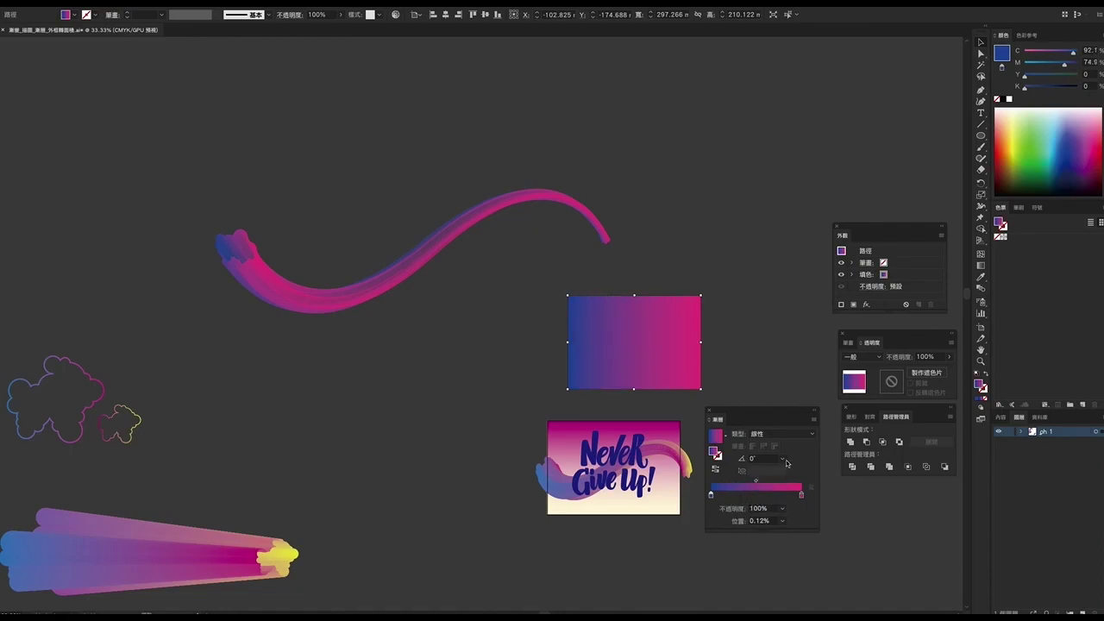
{"action": "left_click", "coordinate": [792, 439]}
{"action": "left_click", "coordinate": [784, 457]}
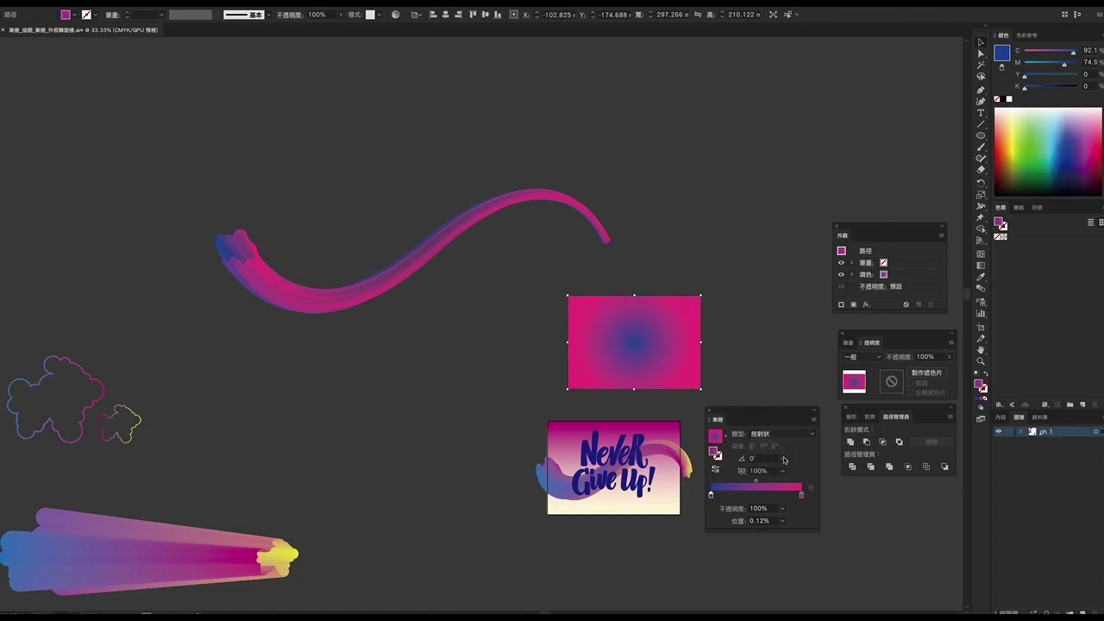
Return the gradient to Linear at 0° after trying -45°, and add a stop on the rectangle
{"action": "left_click", "coordinate": [784, 440]}
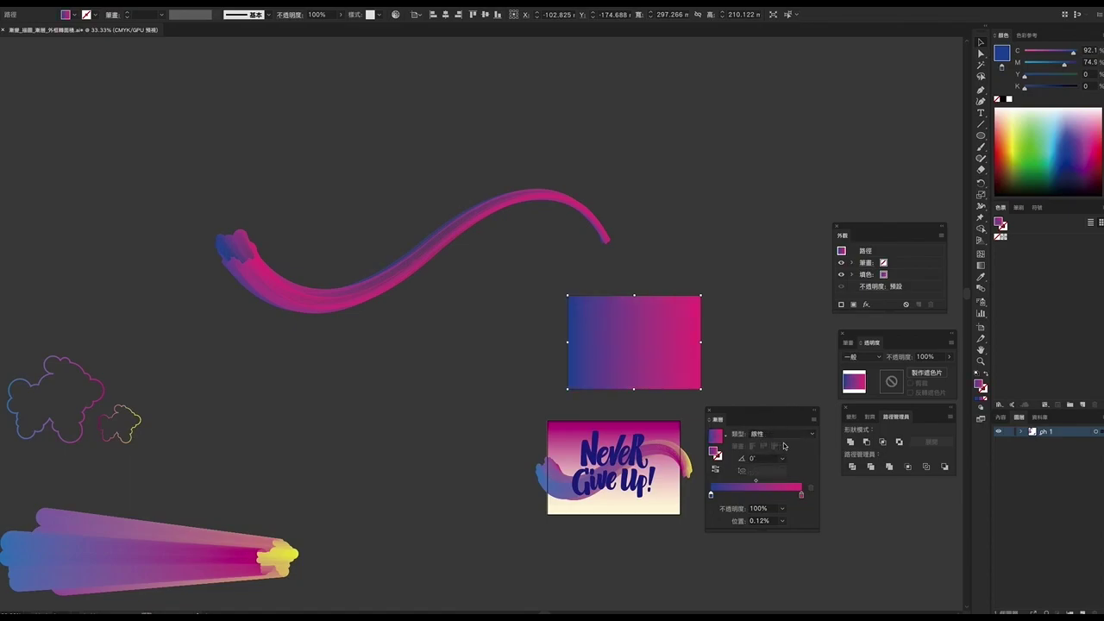
{"action": "left_click", "coordinate": [782, 458]}
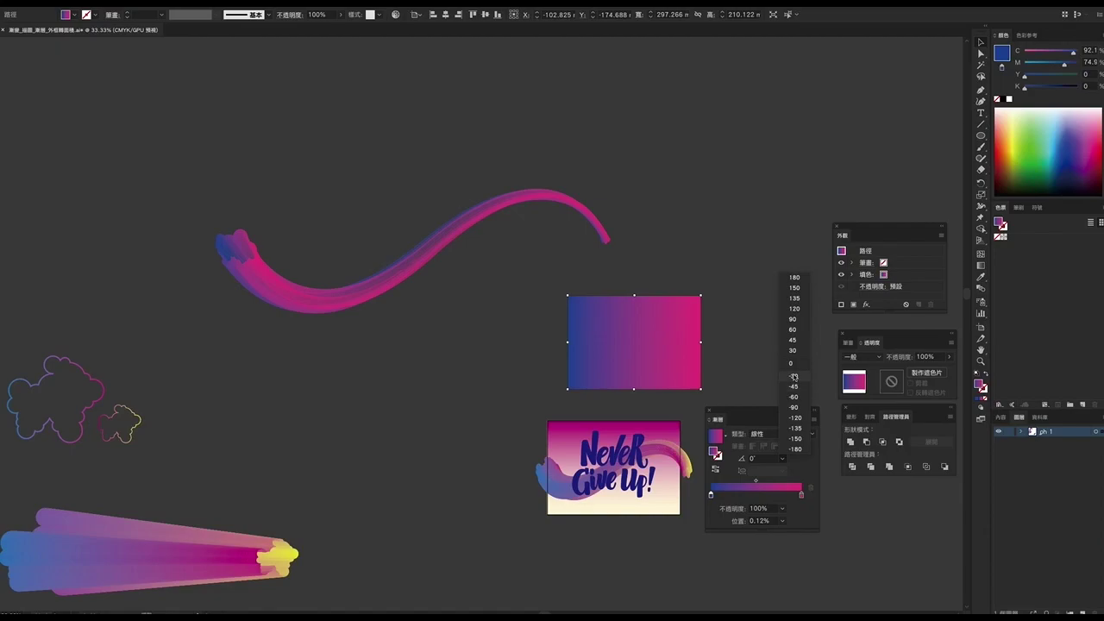
{"action": "left_click", "coordinate": [794, 387]}
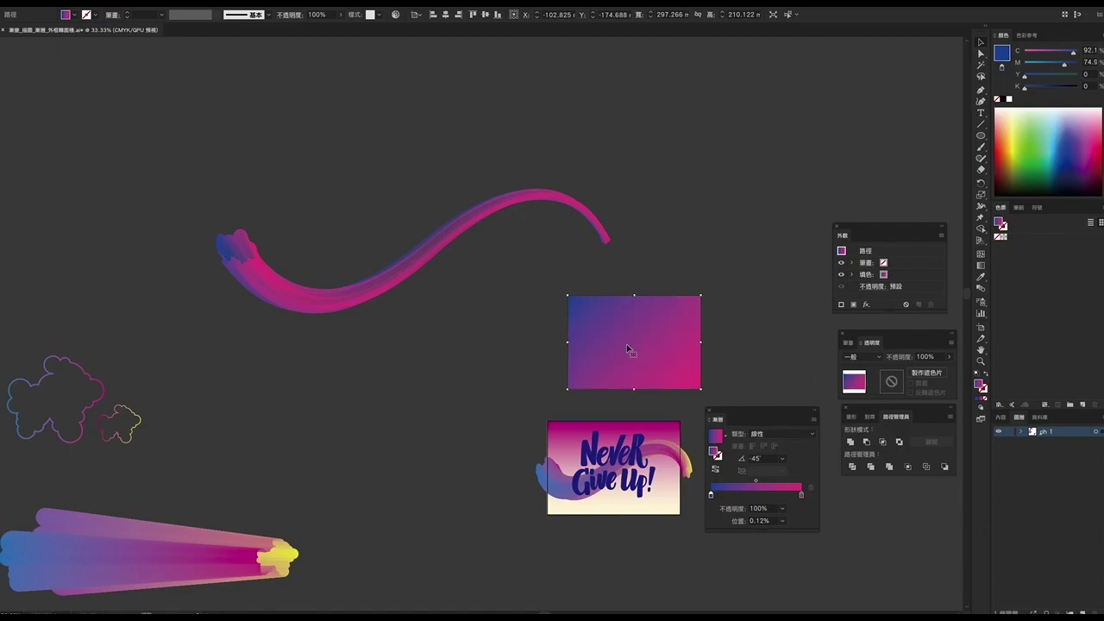
{"action": "left_click", "coordinate": [782, 458]}
{"action": "left_click", "coordinate": [798, 369]}
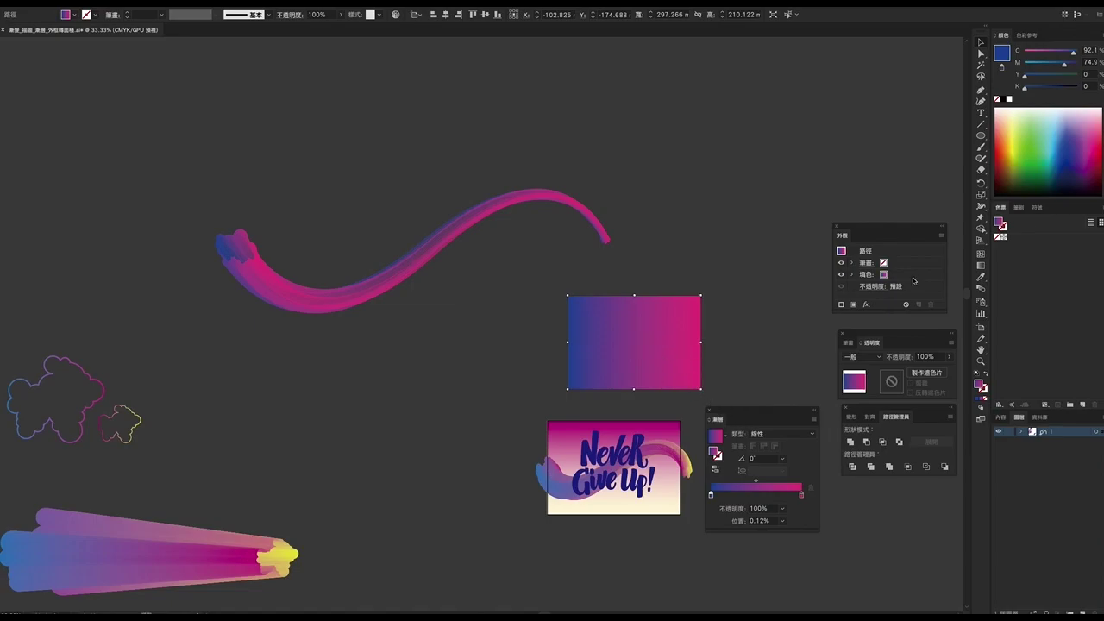
{"action": "left_click", "coordinate": [980, 265]}
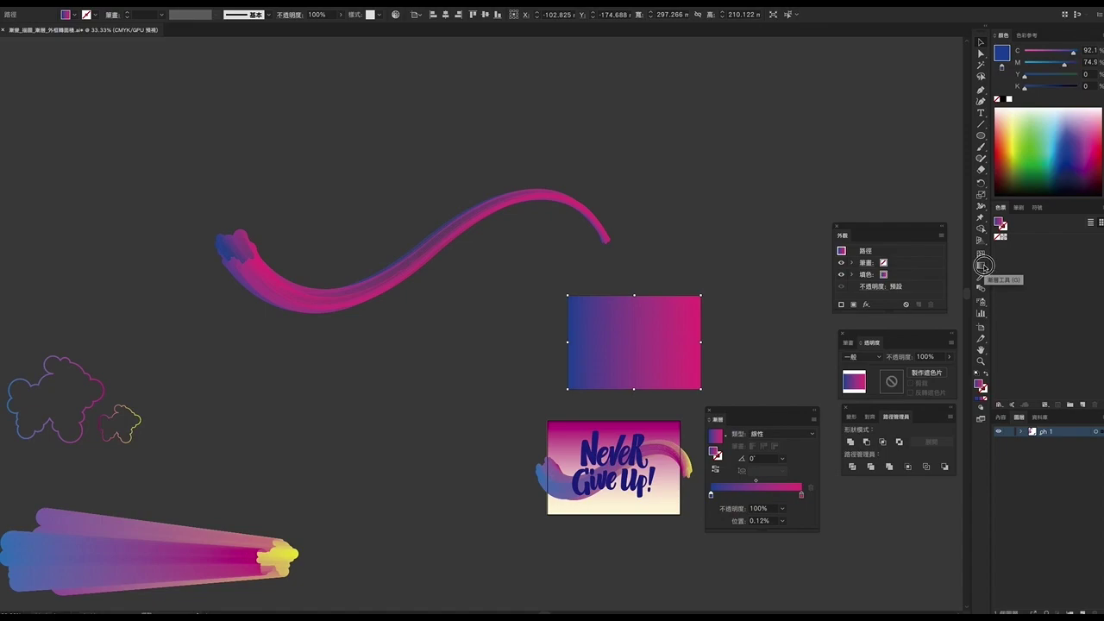
{"action": "left_click", "coordinate": [595, 349]}
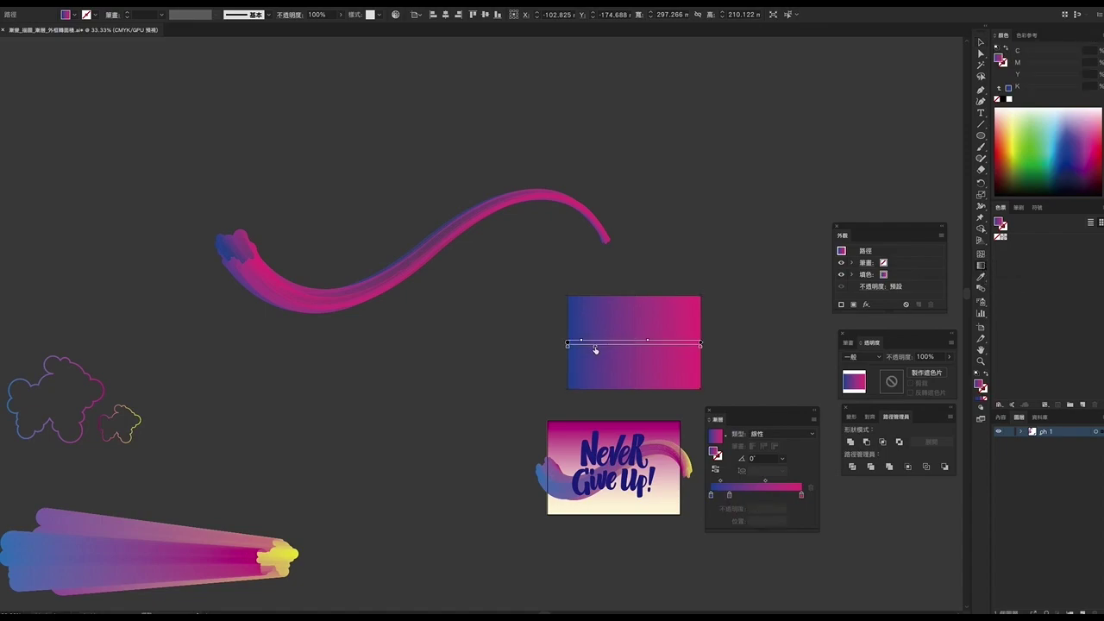
Remove the added stop, make the left stop pale yellow, and set the gradient angle to 90°
{"action": "left_click_drag", "start_coordinate": [595, 350], "coordinate": [597, 373]}
{"action": "left_click", "coordinate": [981, 42]}
{"action": "left_click", "coordinate": [735, 220]}
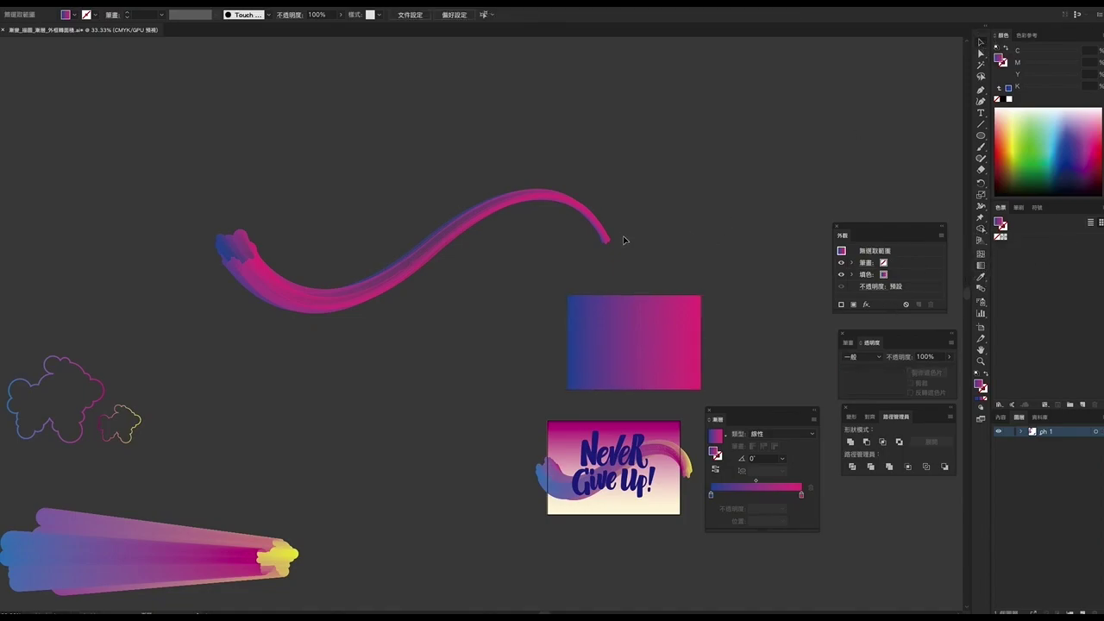
{"action": "left_click", "coordinate": [630, 298]}
{"action": "left_click", "coordinate": [711, 495]}
{"action": "double_click", "coordinate": [711, 495]}
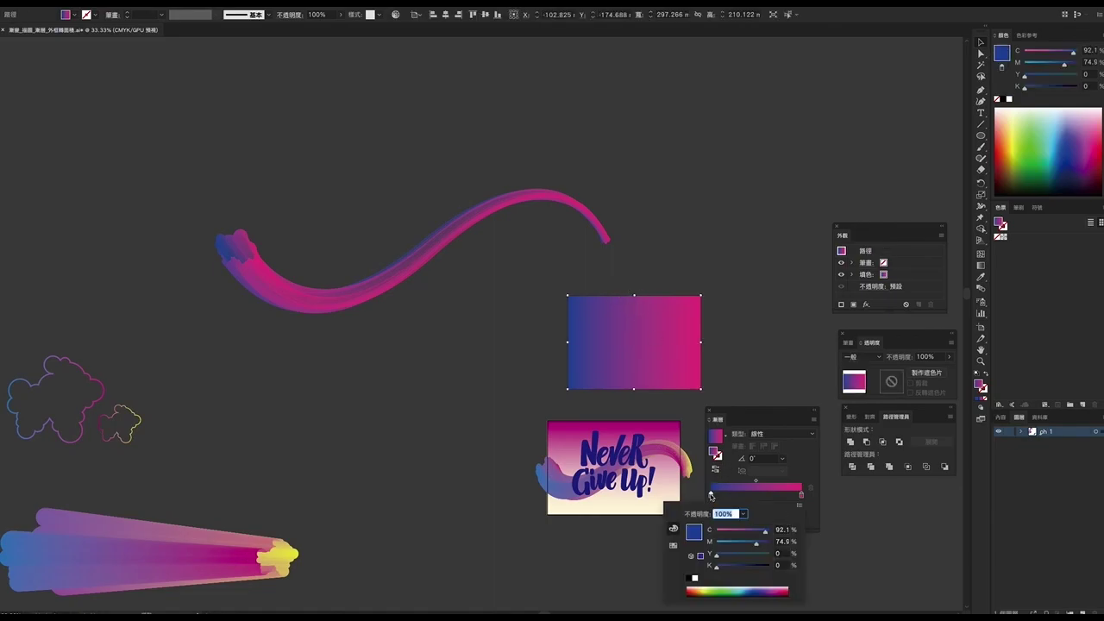
{"action": "left_click", "coordinate": [716, 586]}
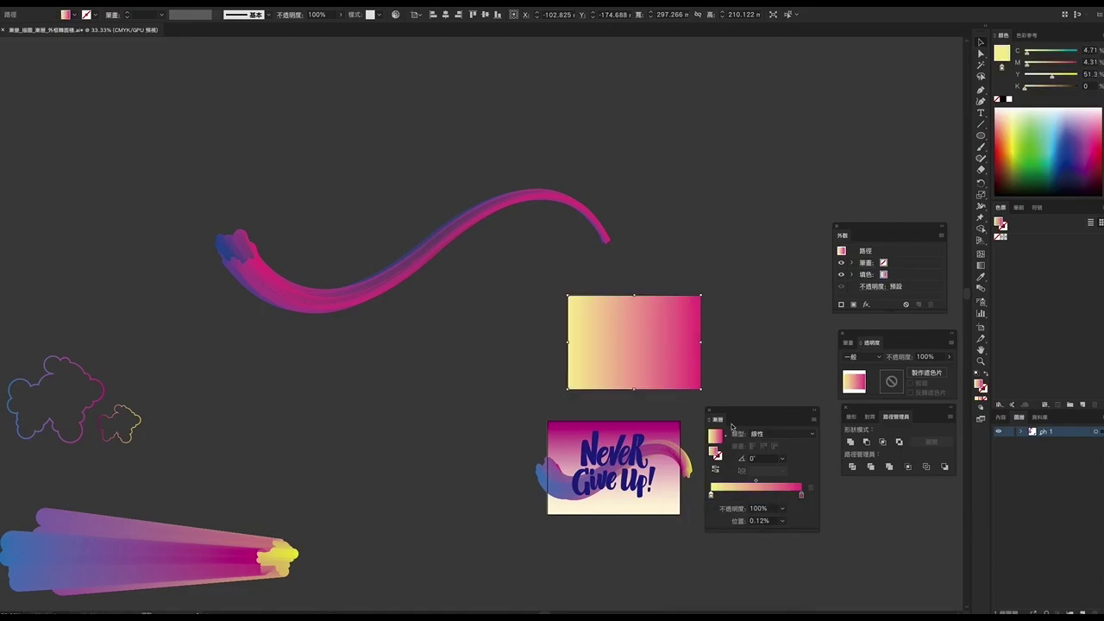
{"action": "left_click", "coordinate": [782, 459]}
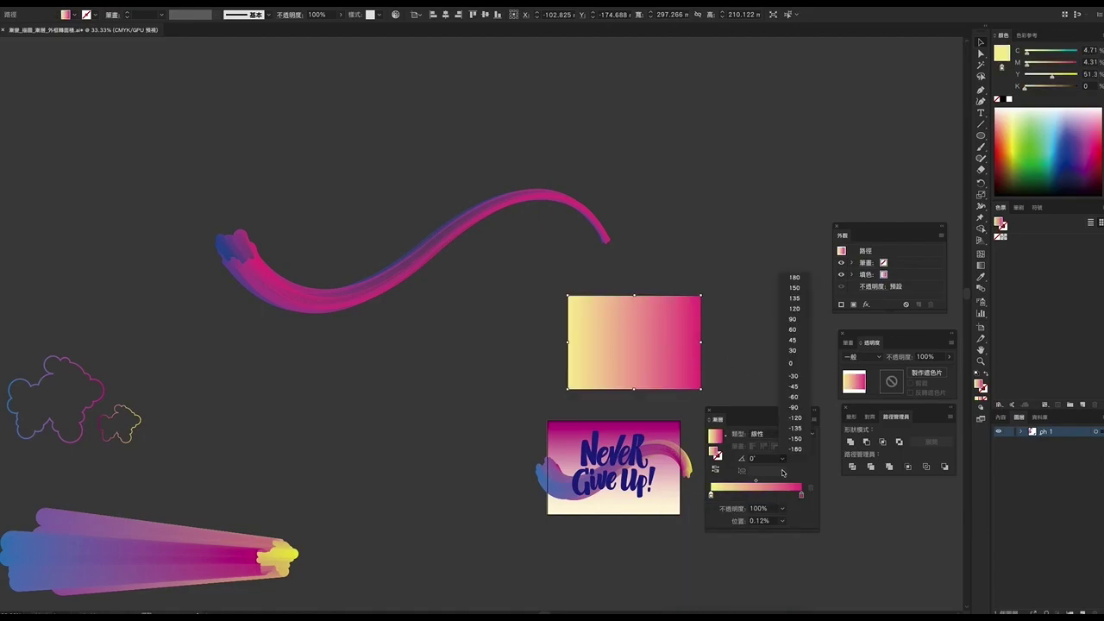
{"action": "left_click", "coordinate": [792, 320]}
Scale the pink swoosh stroke down proportionally from a corner handle
{"action": "left_click", "coordinate": [727, 306]}
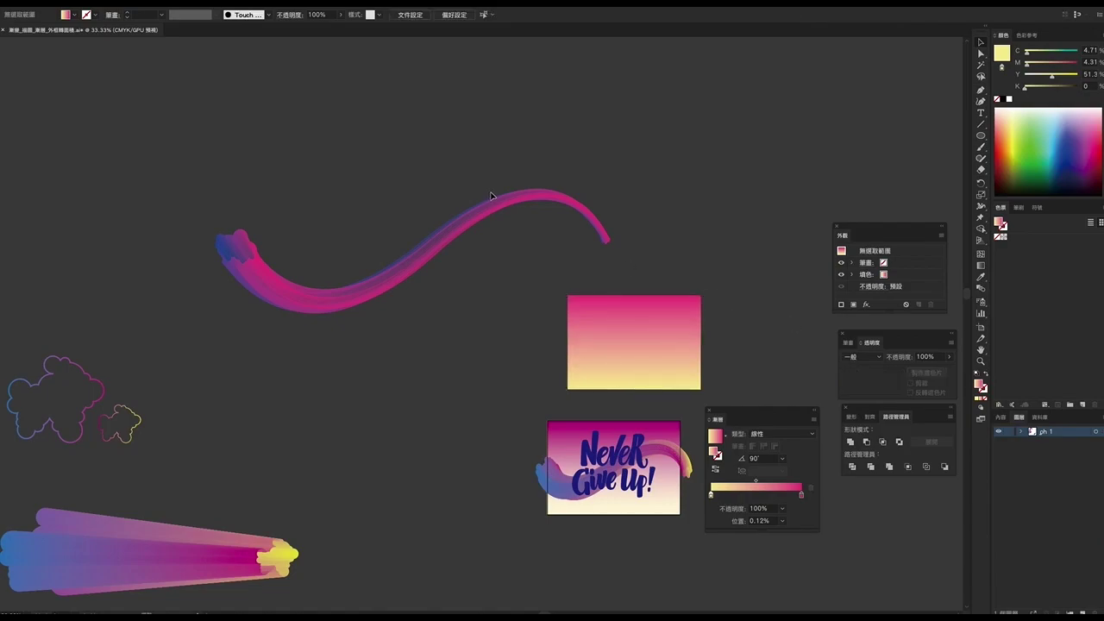
{"action": "left_click", "coordinate": [512, 198]}
{"action": "left_click_drag", "start_coordinate": [612, 193], "coordinate": [406, 280]}
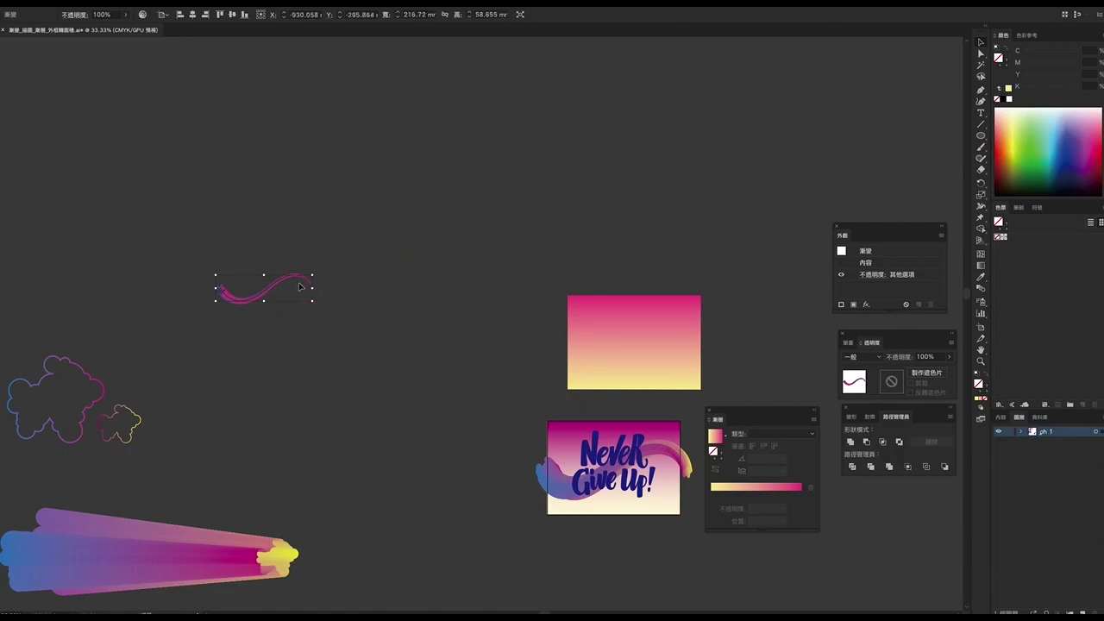
Move the swoosh onto the pink-to-yellow rectangle and zoom in on them
{"action": "mouse_move", "coordinate": [282, 283]}
{"action": "left_mouse_down"}
{"action": "mouse_move", "coordinate": [655, 345]}
{"action": "mouse_move", "coordinate": [703, 323]}
{"action": "left_mouse_up"}
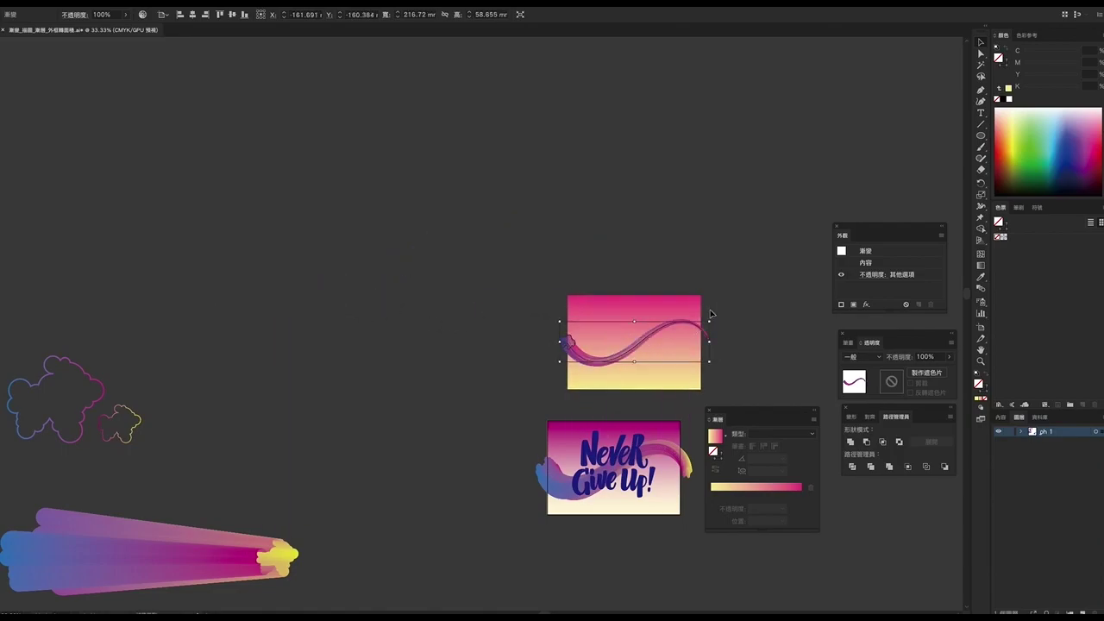
{"action": "key", "text": "ctrl+shift+a"}
{"action": "scroll", "coordinate": [671, 352], "scroll_direction": "up", "scroll_amount": 2}
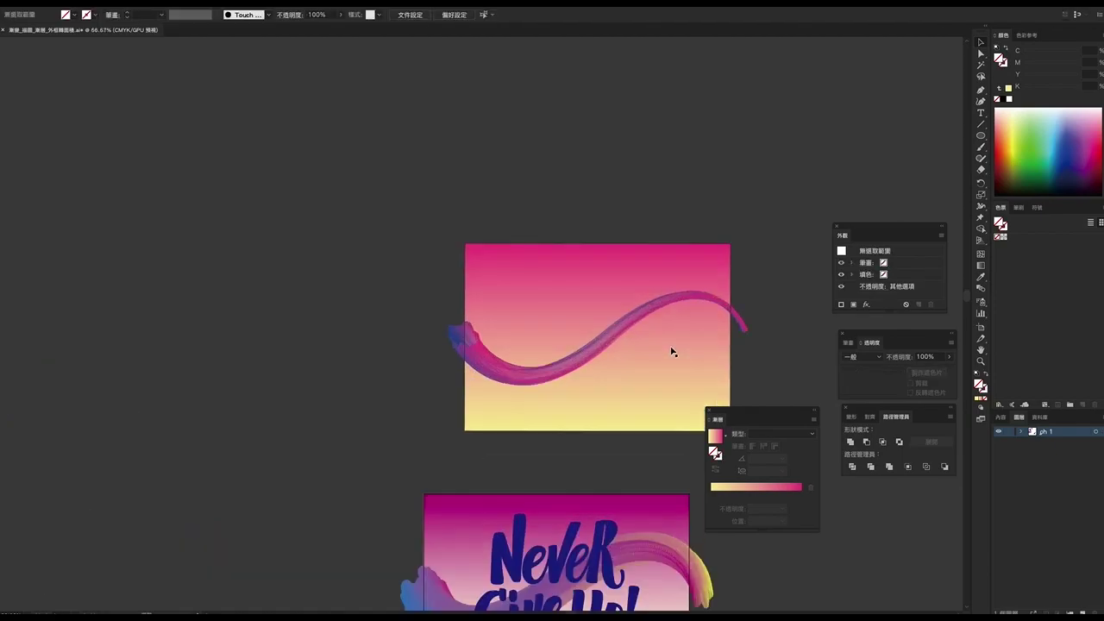
{"action": "scroll", "coordinate": [699, 332], "scroll_direction": "down", "scroll_amount": 3}
{"action": "scroll", "coordinate": [655, 284], "scroll_direction": "right", "scroll_amount": 3}
Enlarge the swoosh to overhang both sides and drag the Never Give Up! lettering onto it
{"action": "left_click", "coordinate": [568, 243]}
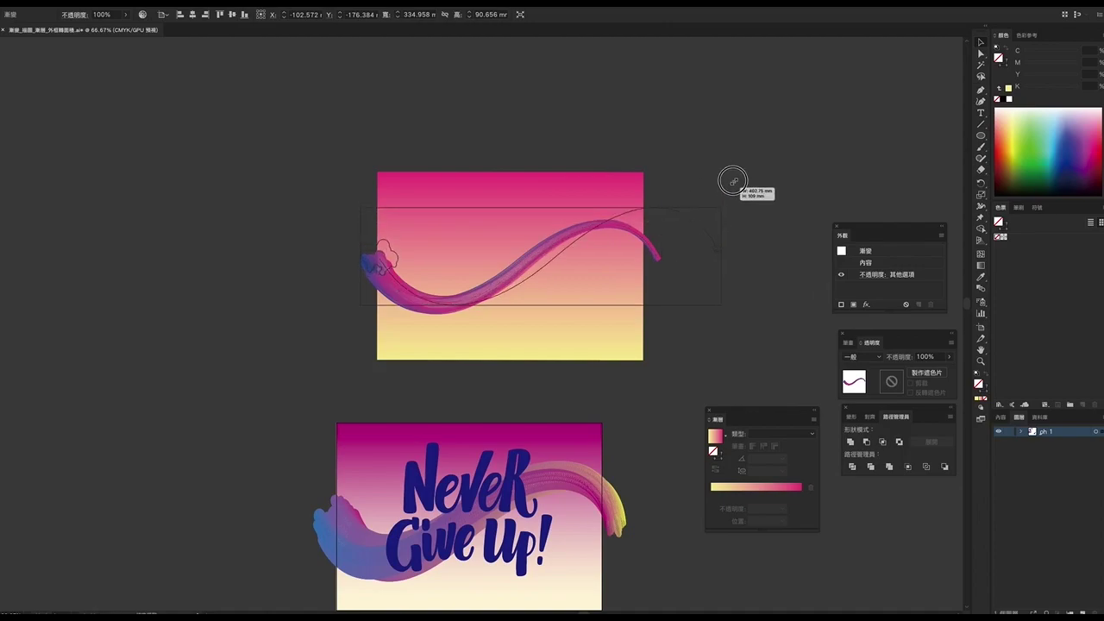
{"action": "left_click_drag", "start_coordinate": [663, 225], "coordinate": [814, 182]}
{"action": "left_click_drag", "start_coordinate": [675, 197], "coordinate": [615, 207]}
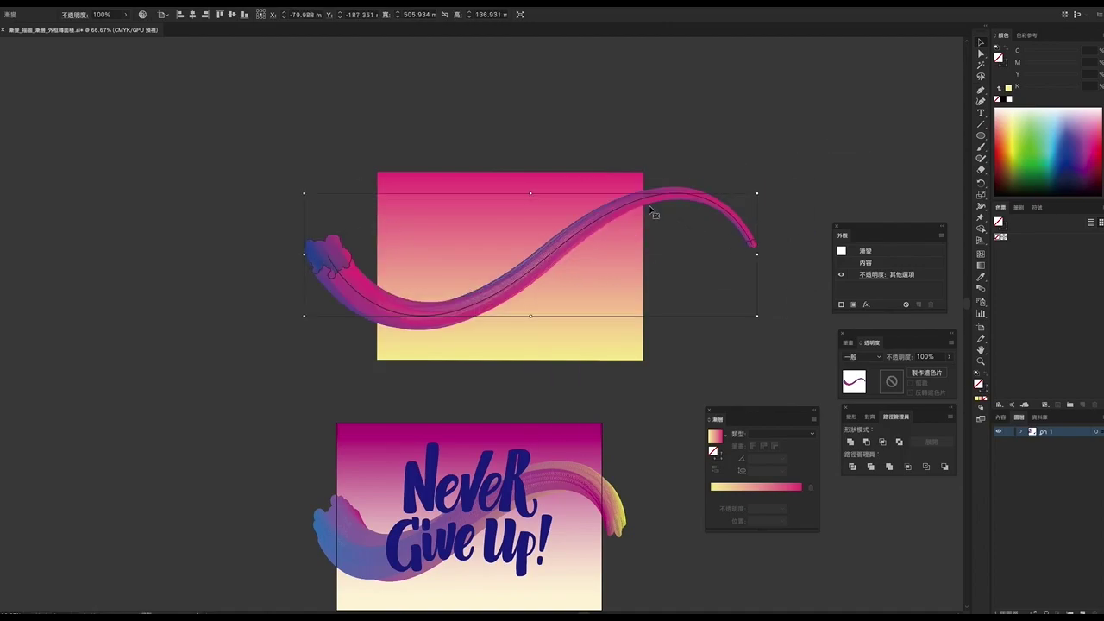
{"action": "left_click", "coordinate": [668, 249]}
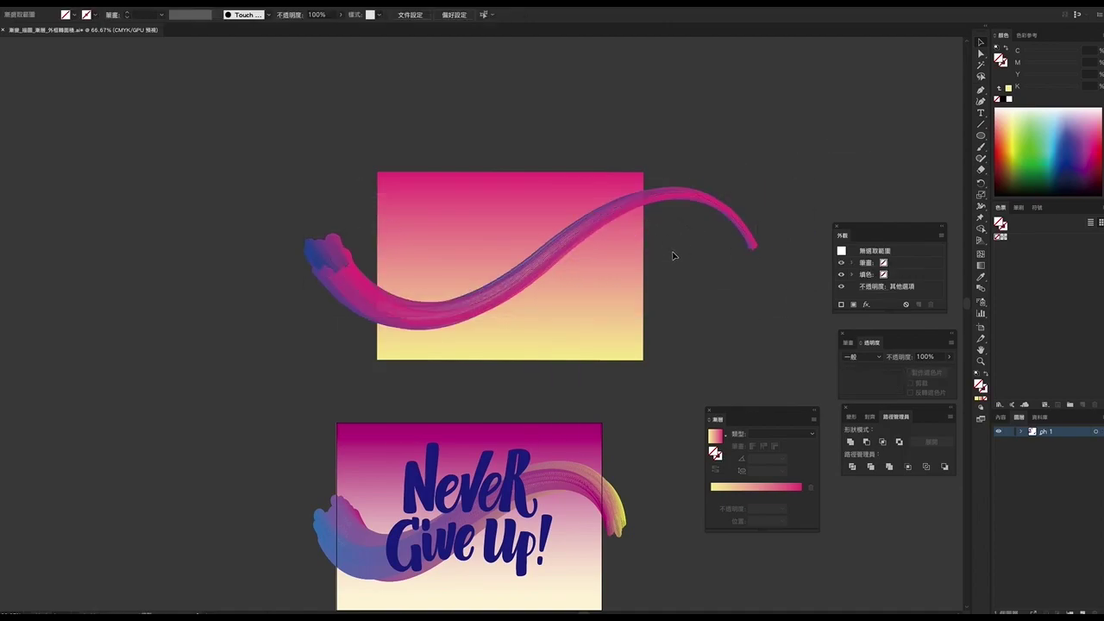
{"action": "left_click", "coordinate": [475, 497]}
{"action": "left_click_drag", "start_coordinate": [258, 422], "coordinate": [556, 248]}
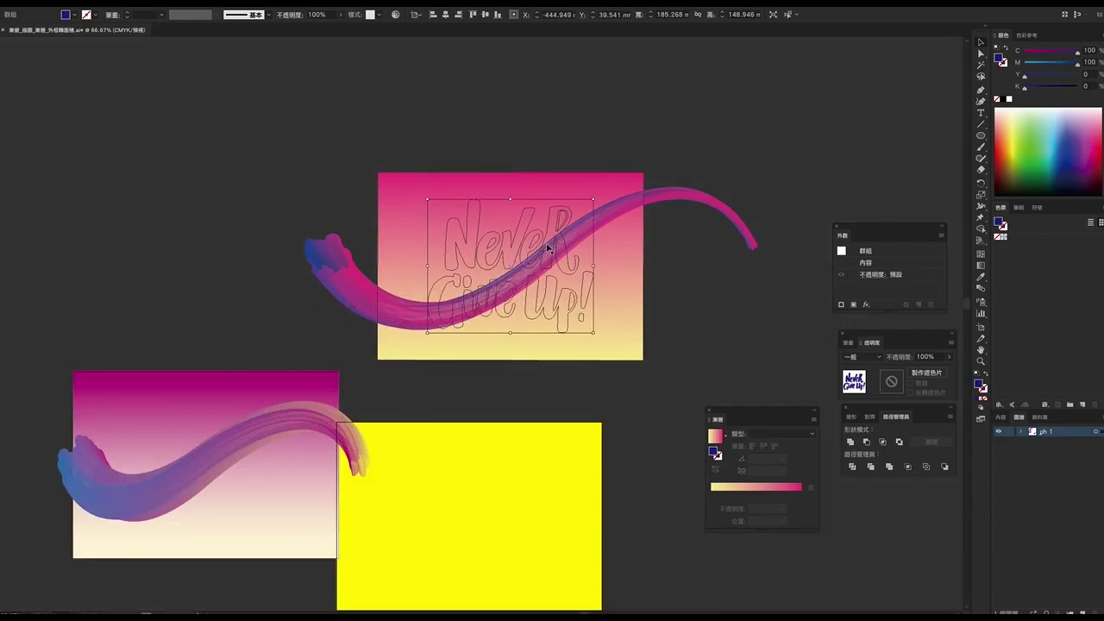
Bring the Never Give Up! lettering in front of the swoosh
{"action": "right_click", "coordinate": [555, 248]}
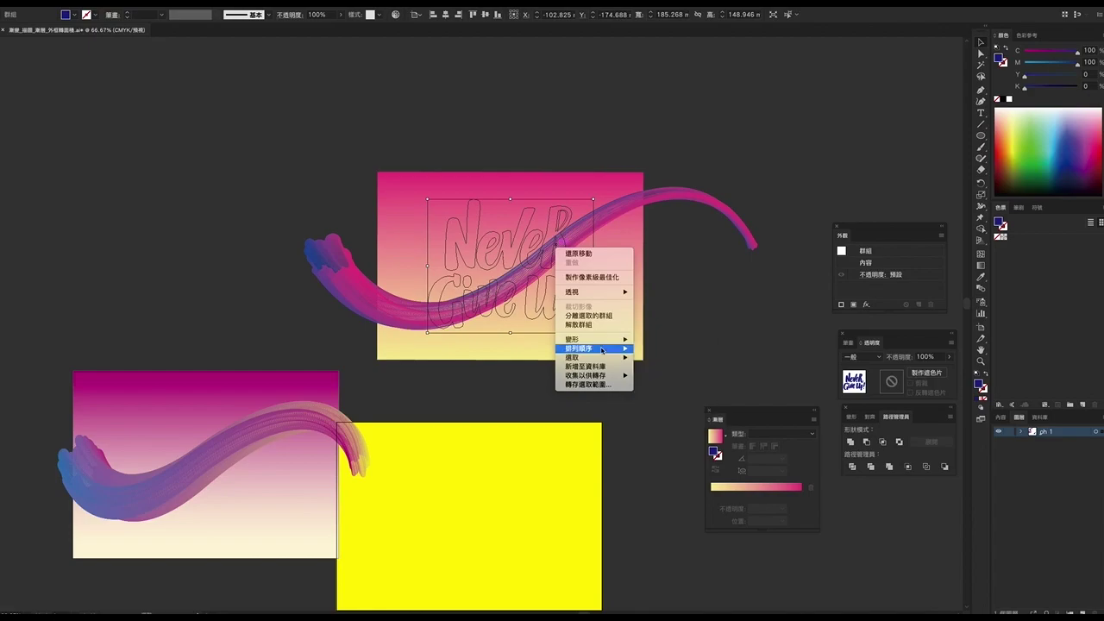
{"action": "mouse_move", "coordinate": [580, 349]}
{"action": "left_click", "coordinate": [657, 348]}
{"action": "left_click", "coordinate": [702, 299]}
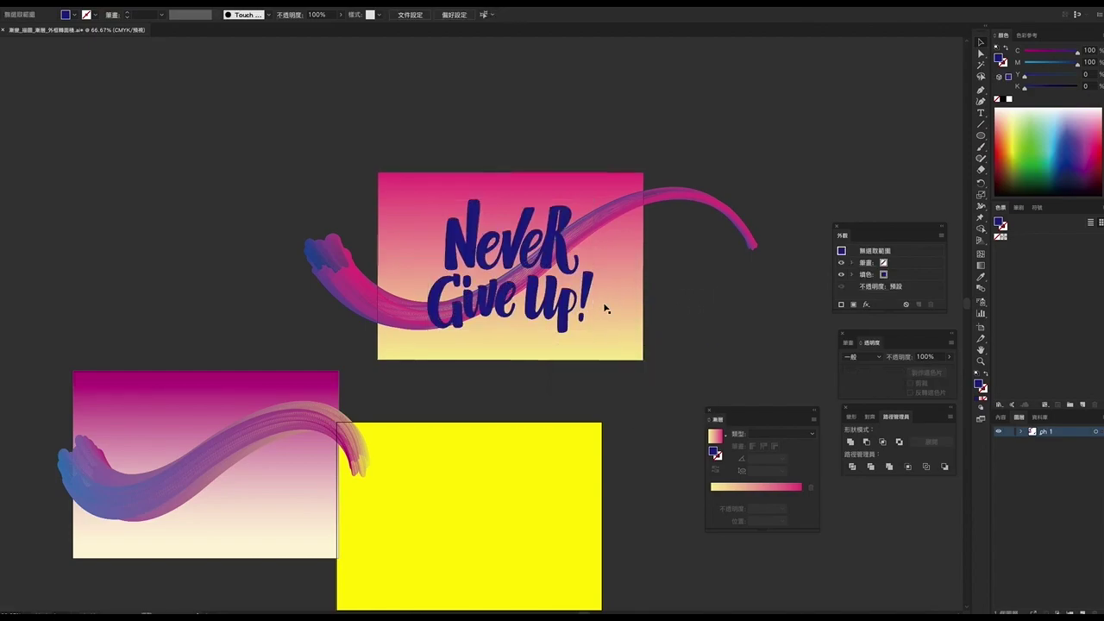
Duplicate the pink-yellow gradient rectangle to the upper left of the artwork
{"action": "left_click", "coordinate": [399, 191]}
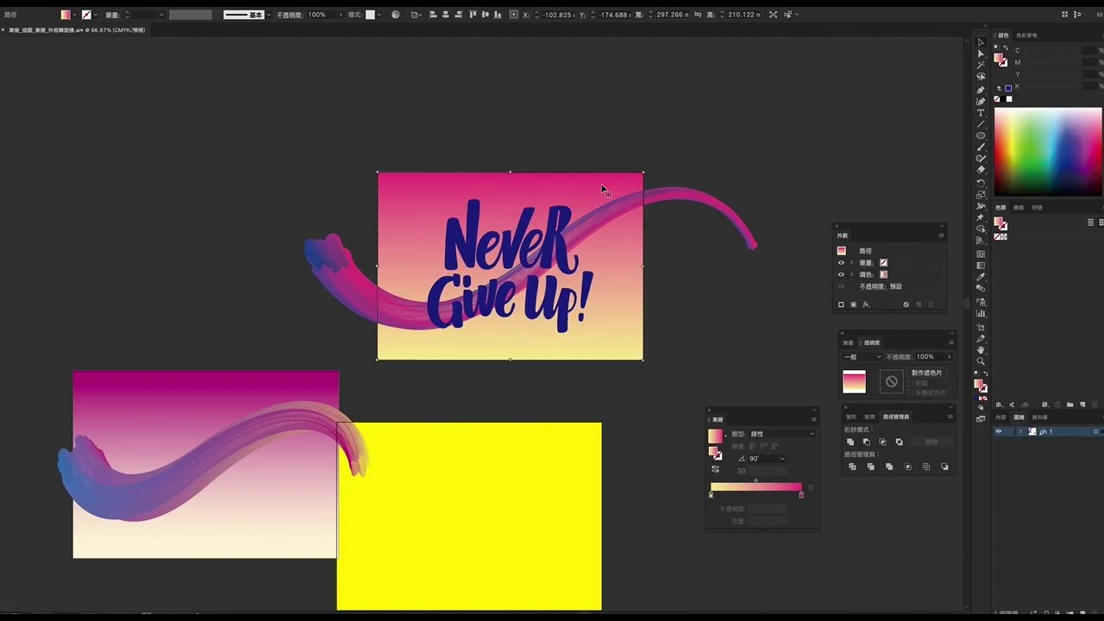
{"action": "left_click_drag", "start_coordinate": [603, 187], "coordinate": [175, 141]}
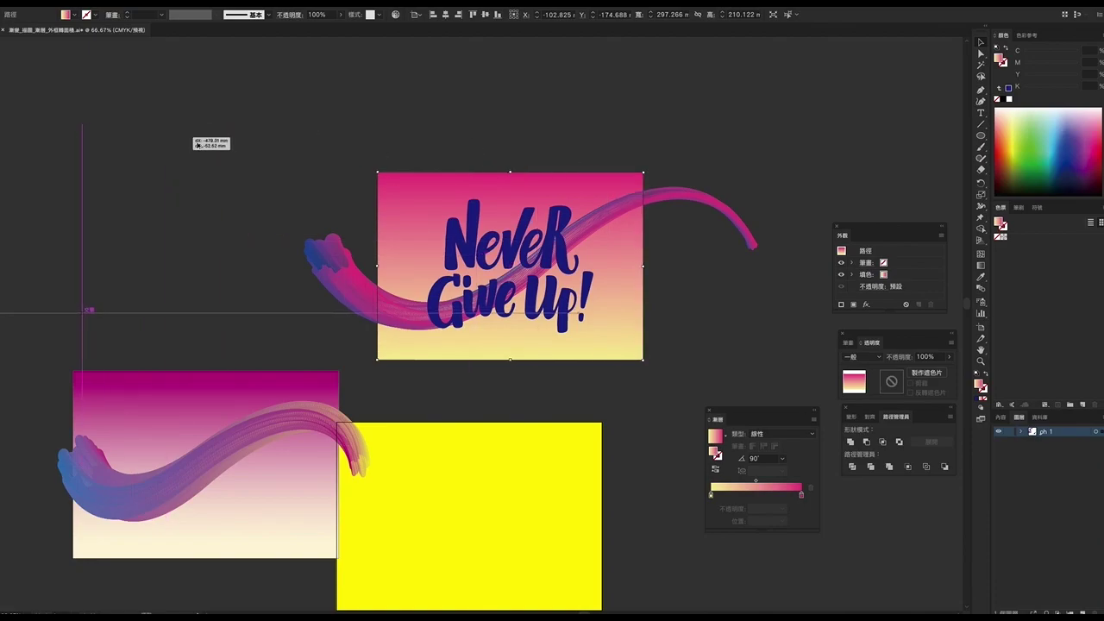
{"action": "left_click_drag", "start_coordinate": [334, 134], "coordinate": [633, 329]}
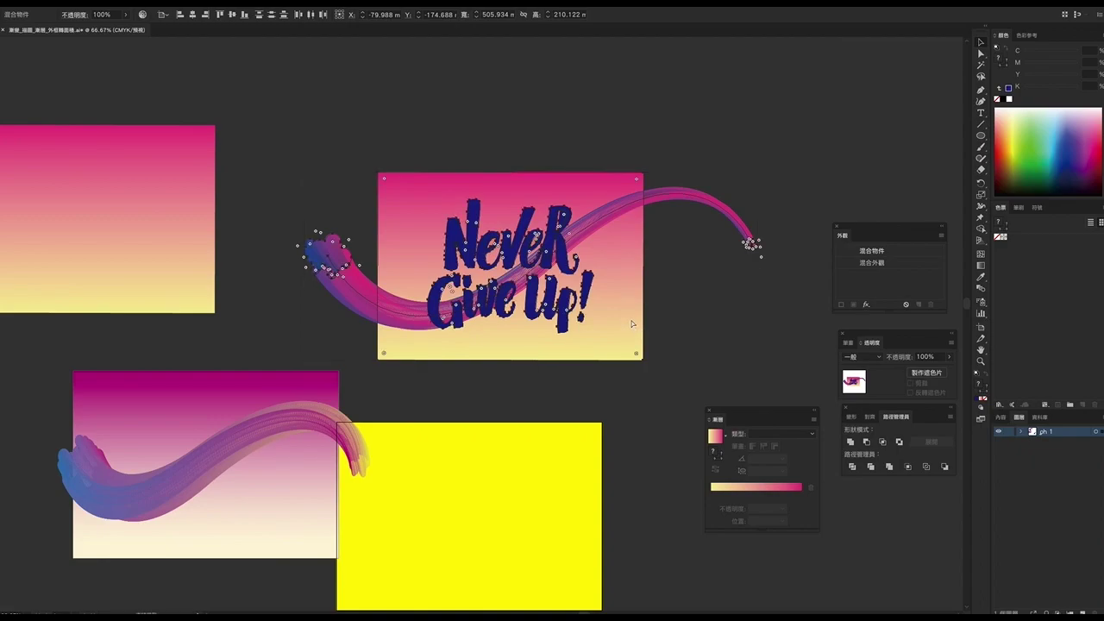
{"action": "left_click", "coordinate": [147, 209]}
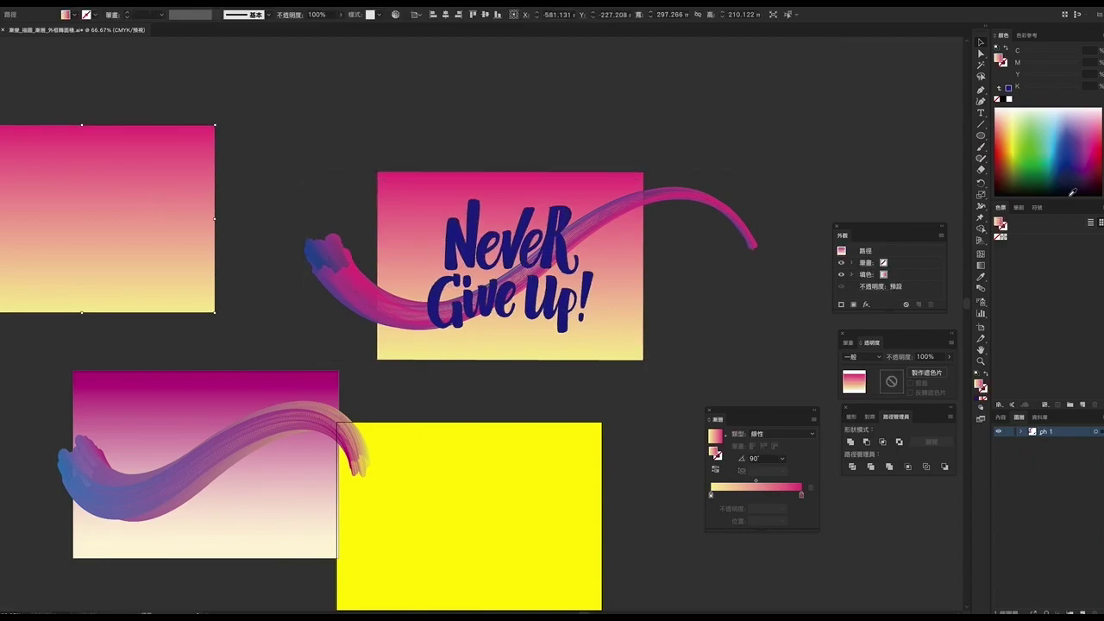
Fill the copied rectangle dark blue, bring it to front, and align it over the gradient card
{"action": "left_click", "coordinate": [1064, 164]}
{"action": "right_click", "coordinate": [183, 211]}
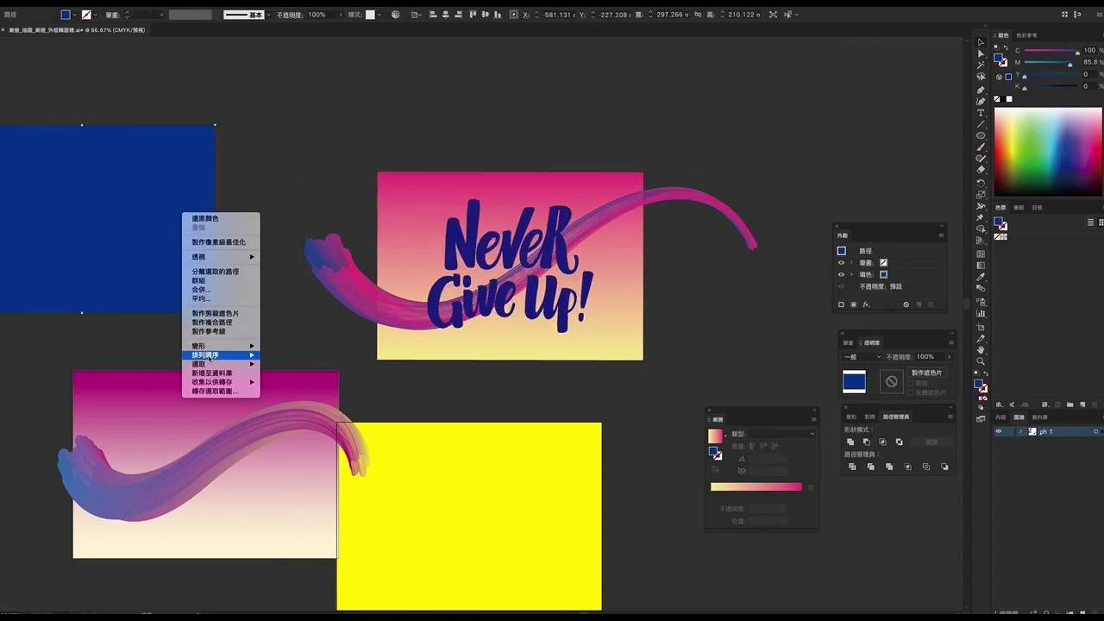
{"action": "left_click", "coordinate": [285, 356]}
{"action": "mouse_move", "coordinate": [166, 222]}
{"action": "left_mouse_down"}
{"action": "mouse_move", "coordinate": [332, 226]}
{"action": "mouse_move", "coordinate": [595, 268]}
{"action": "left_mouse_up"}
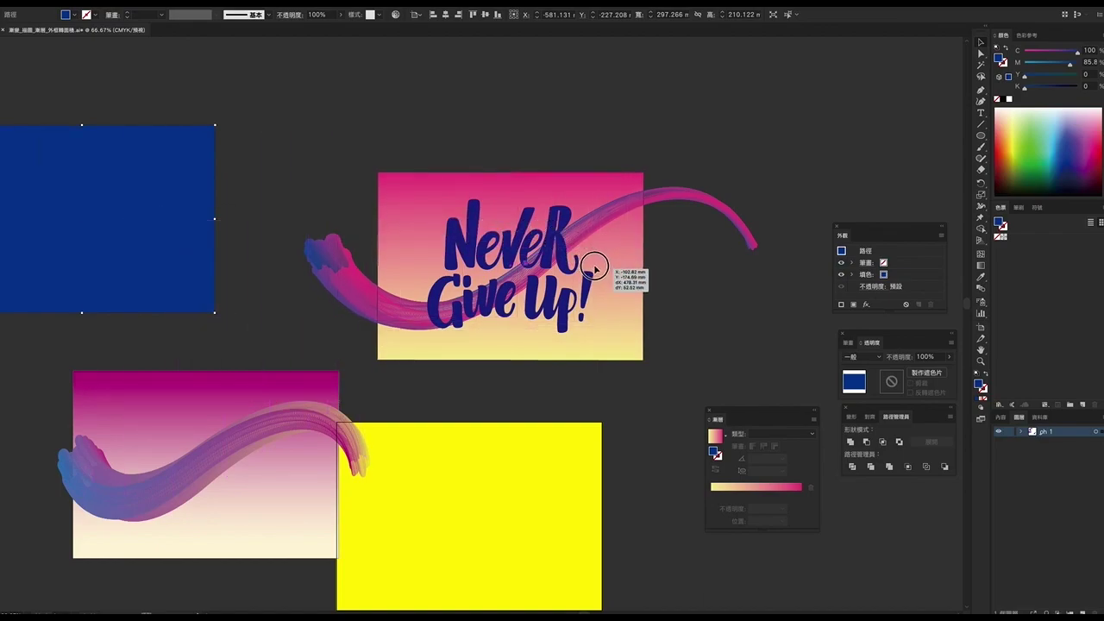
{"action": "left_click_drag", "start_coordinate": [595, 270], "coordinate": [595, 271]}
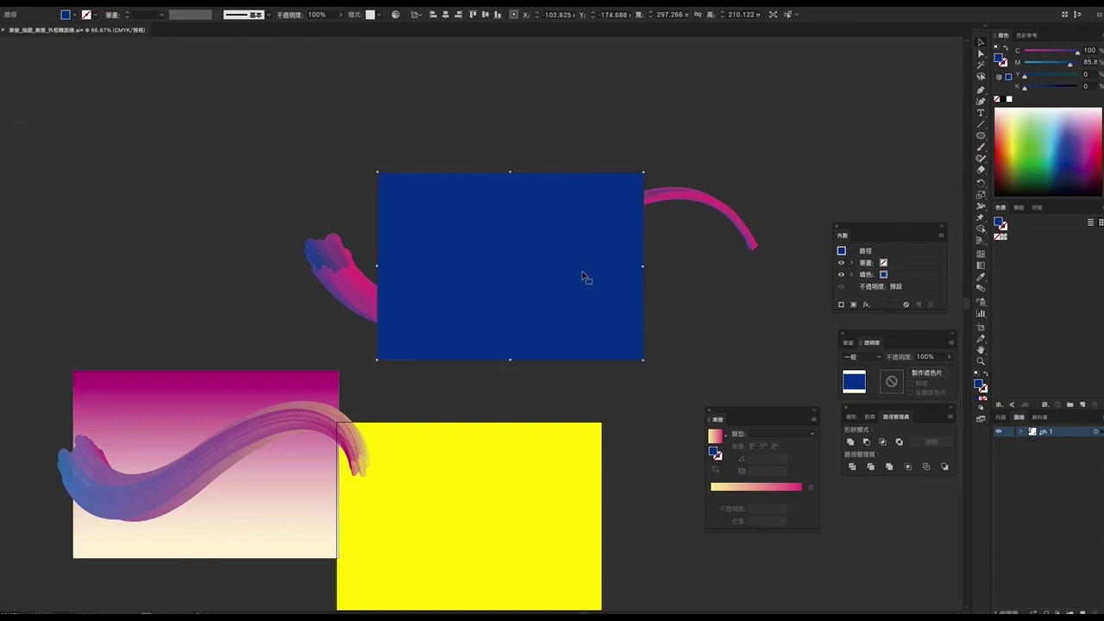
Make a clipping mask from the blue rectangle and the swoosh artwork beneath
{"action": "left_click", "coordinate": [375, 129]}
{"action": "left_click_drag", "start_coordinate": [374, 131], "coordinate": [475, 242]}
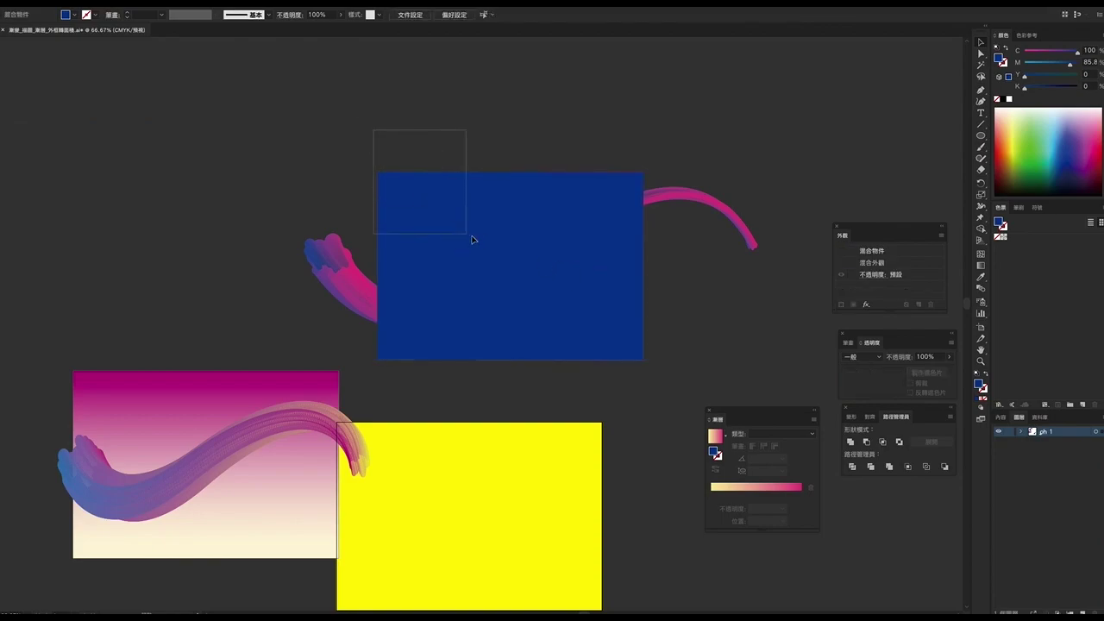
{"action": "left_click", "coordinate": [129, 2]}
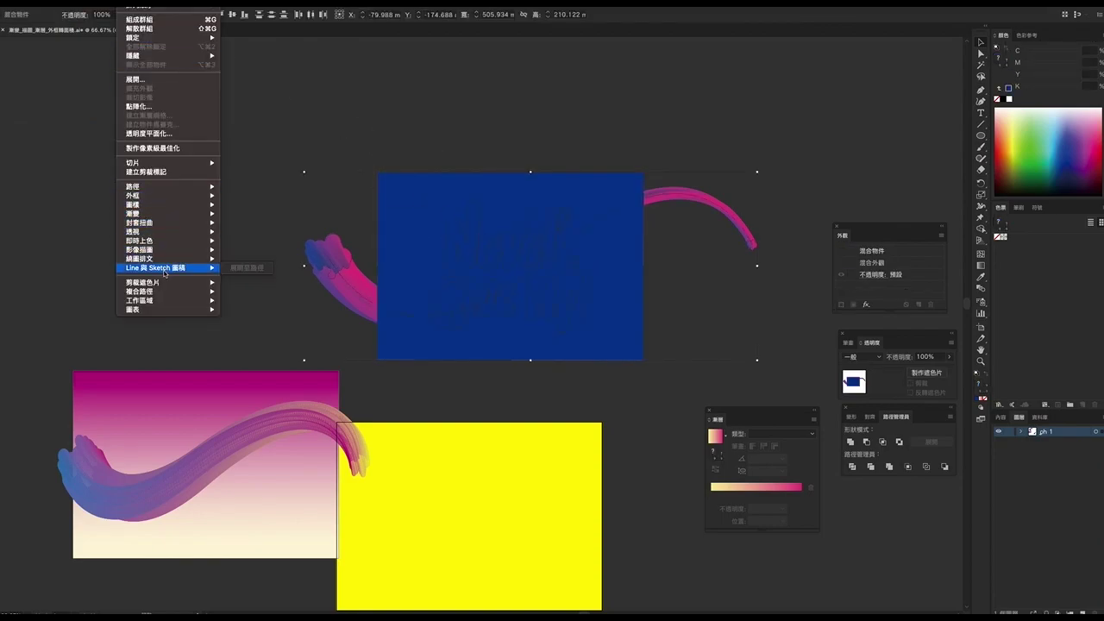
{"action": "mouse_move", "coordinate": [143, 282]}
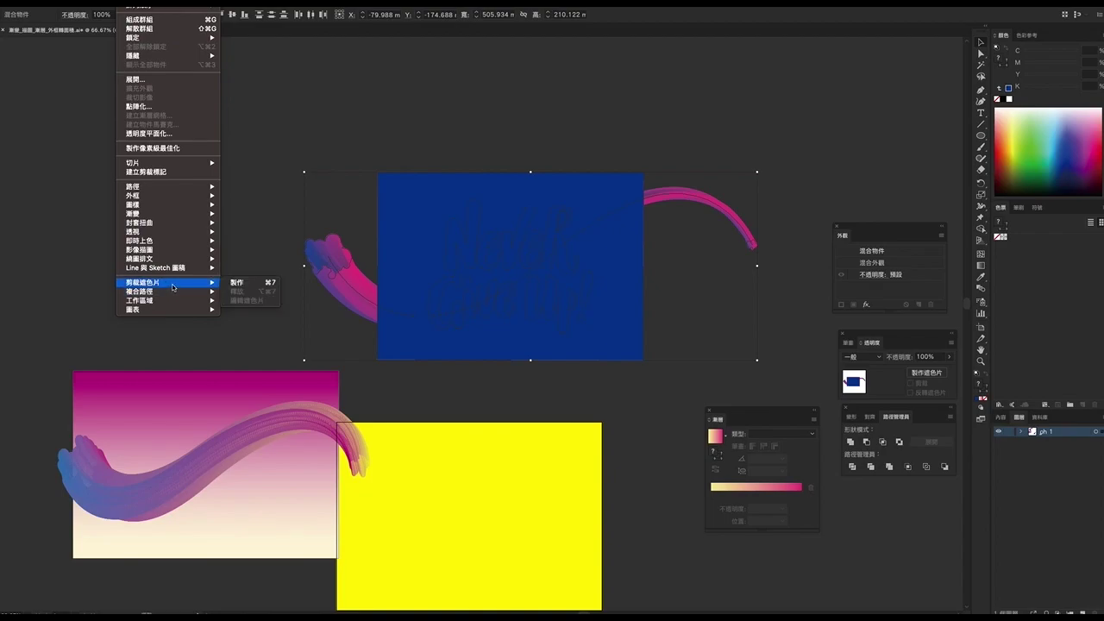
{"action": "left_click", "coordinate": [254, 285]}
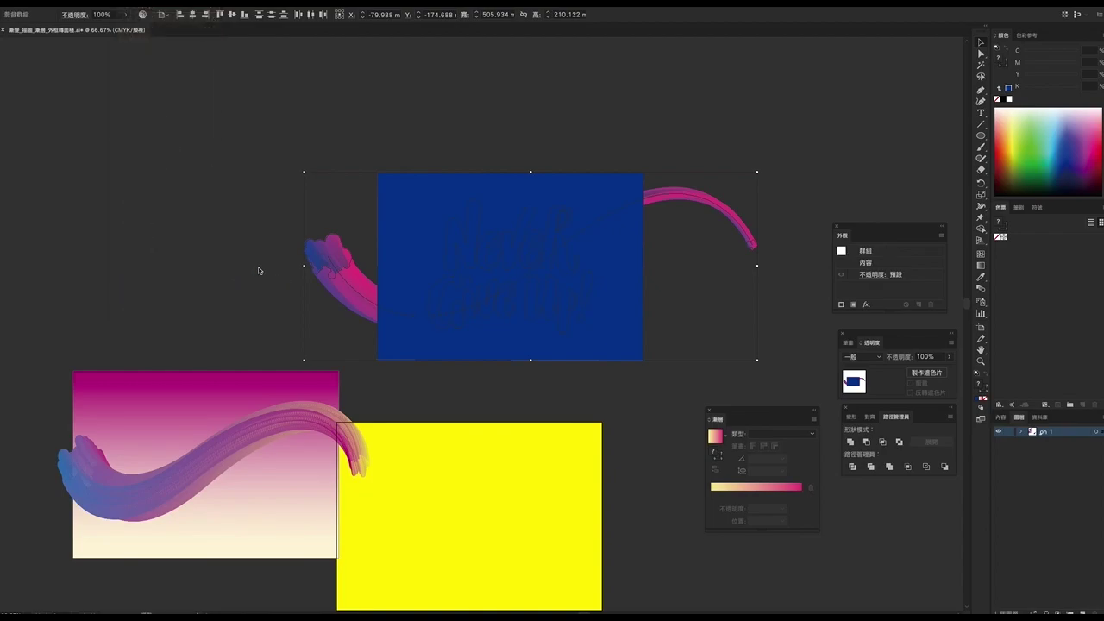
{"action": "left_click", "coordinate": [341, 138]}
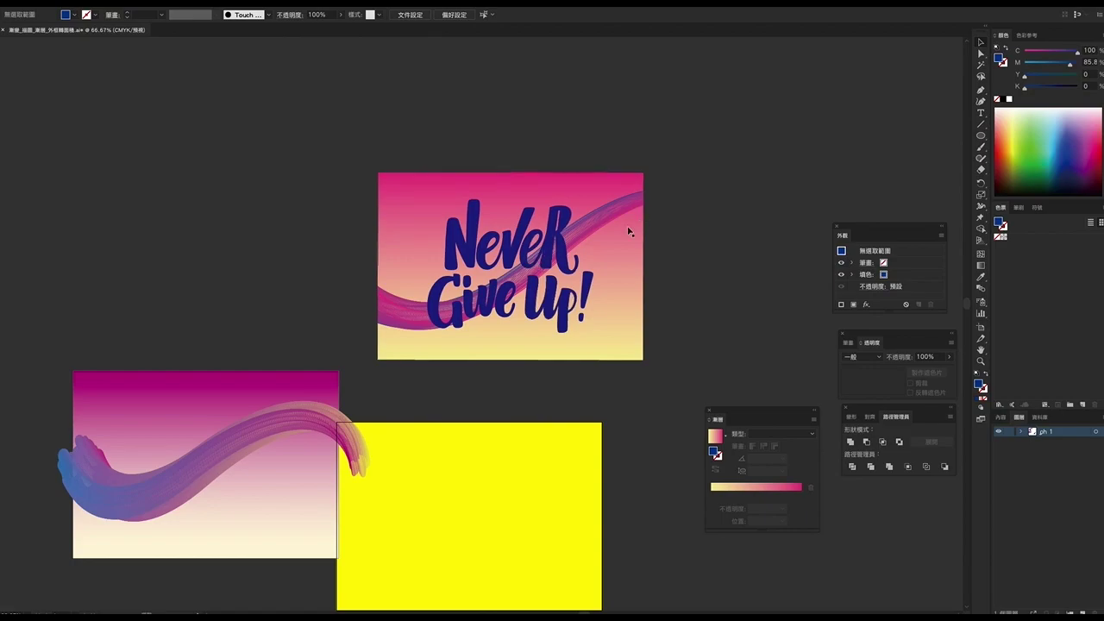